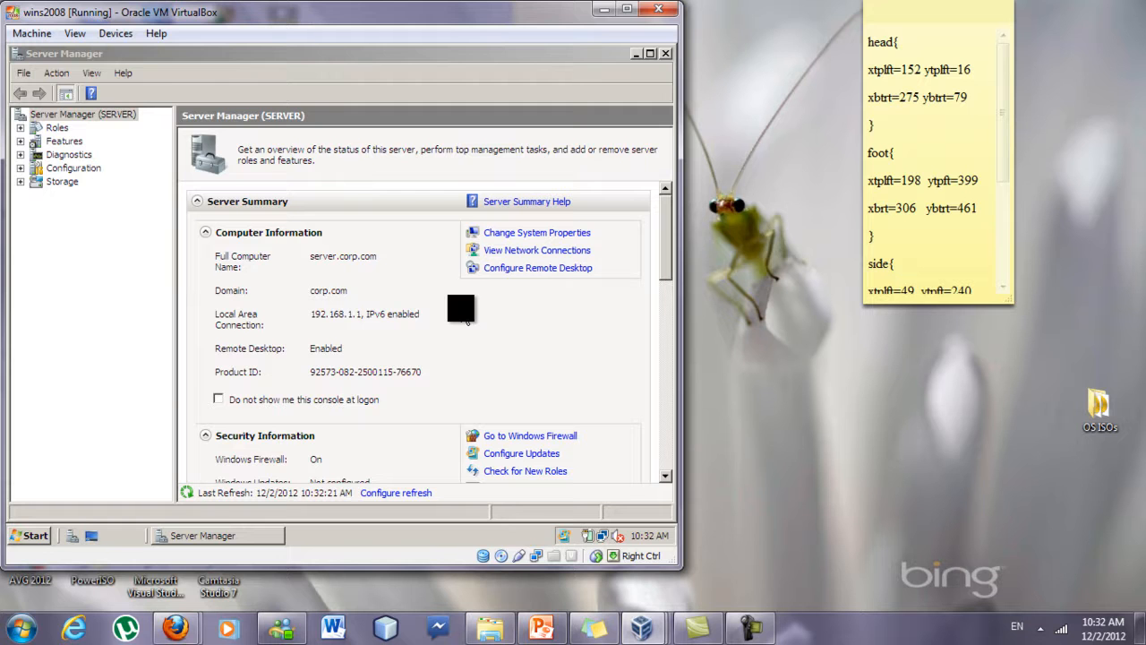
{"action": "left_click", "coordinate": [27, 538]}
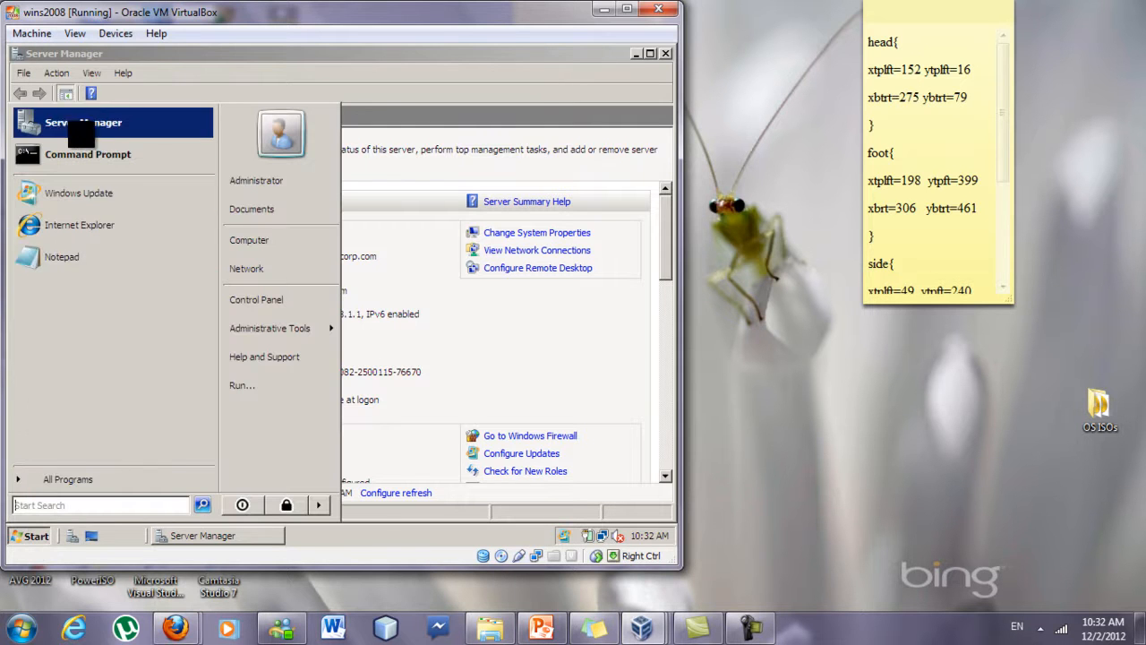
{"action": "left_click", "coordinate": [461, 338]}
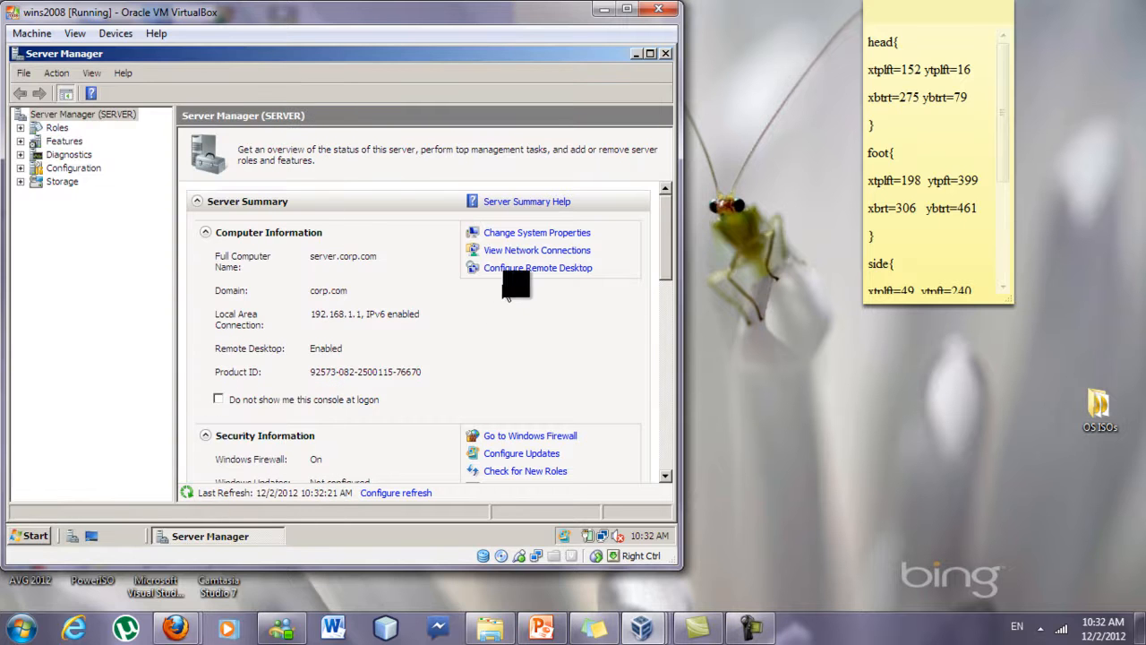
Open the server's Remote Desktop configuration and allow connections from computers running any version of Remote Desktop
{"action": "left_click", "coordinate": [542, 269]}
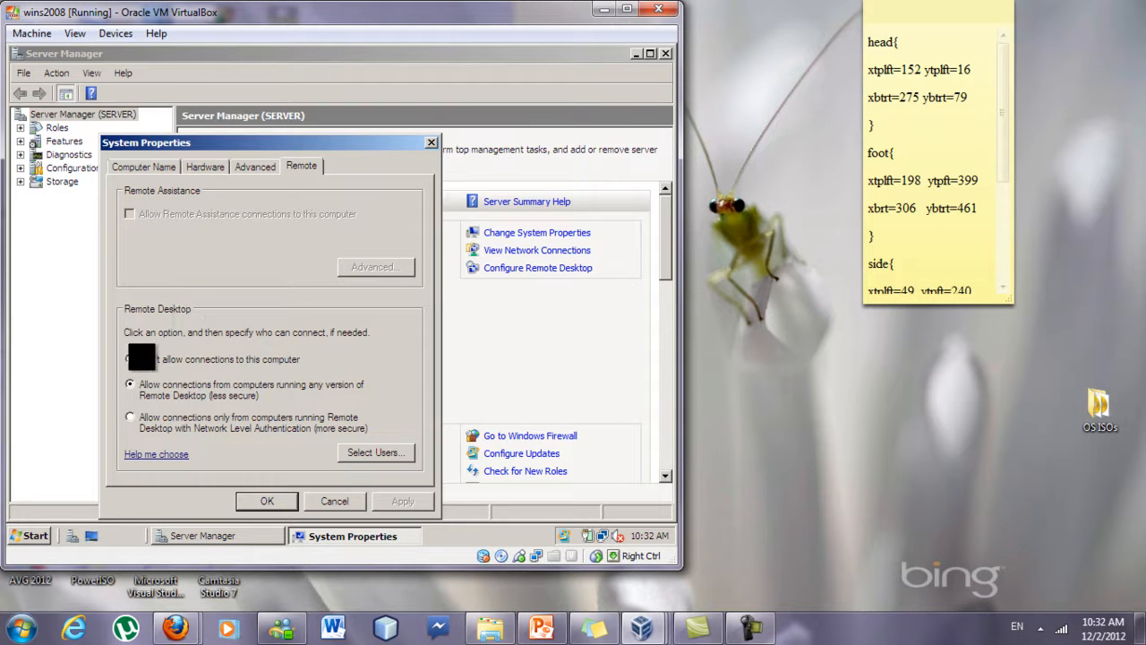
{"action": "left_click", "coordinate": [131, 385]}
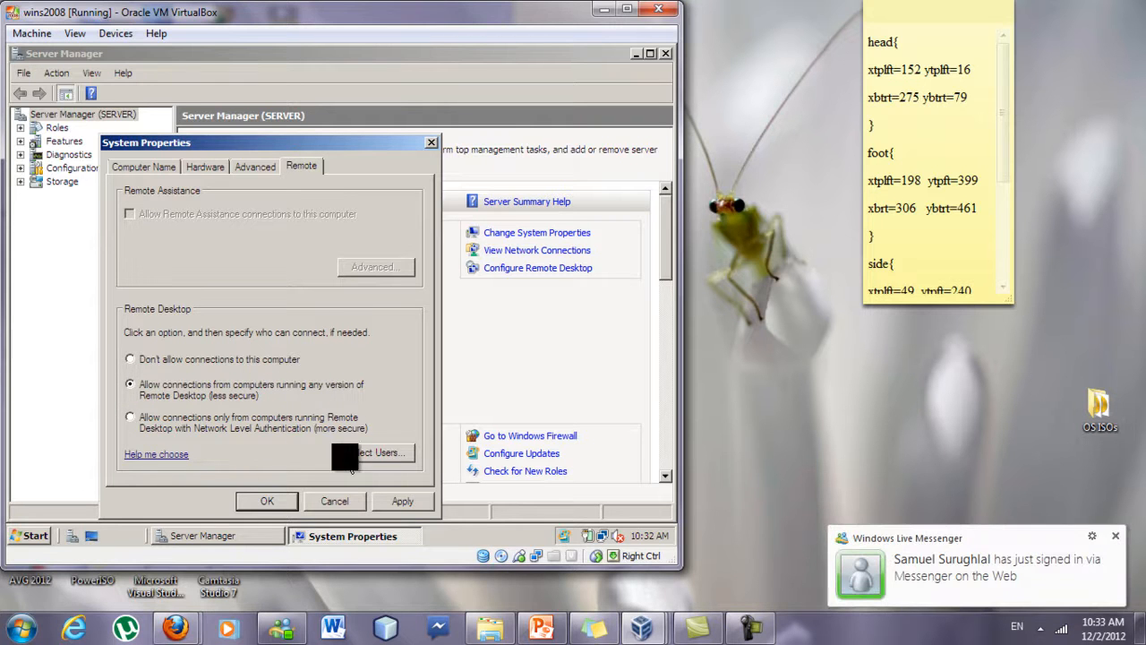
{"action": "left_click", "coordinate": [363, 454]}
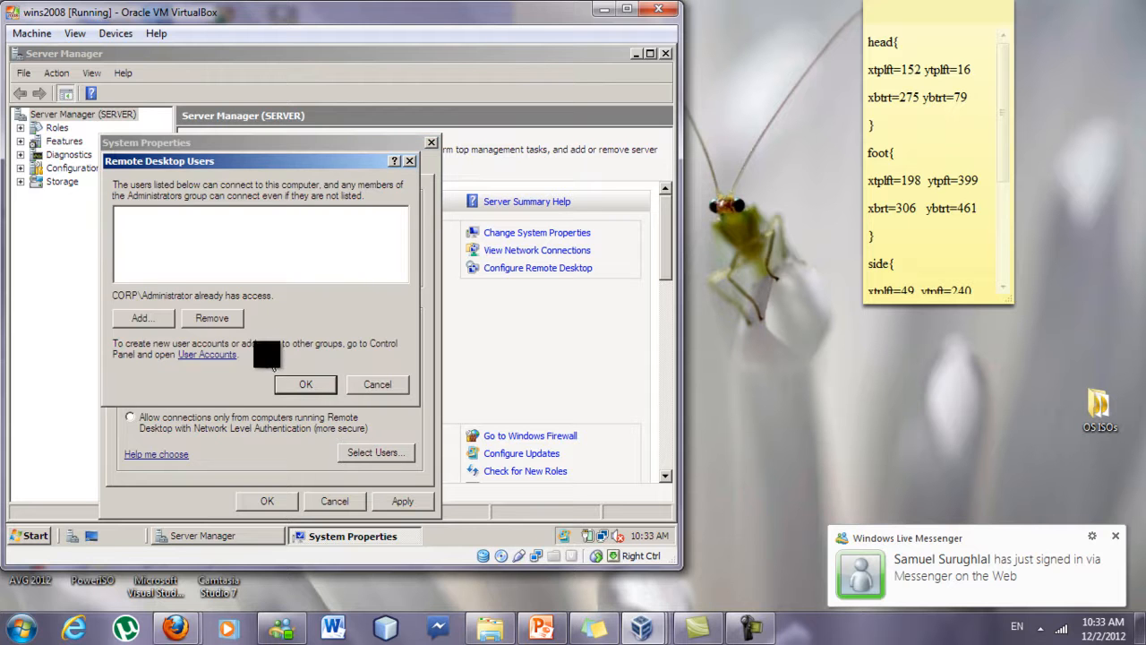
{"action": "left_click", "coordinate": [133, 319]}
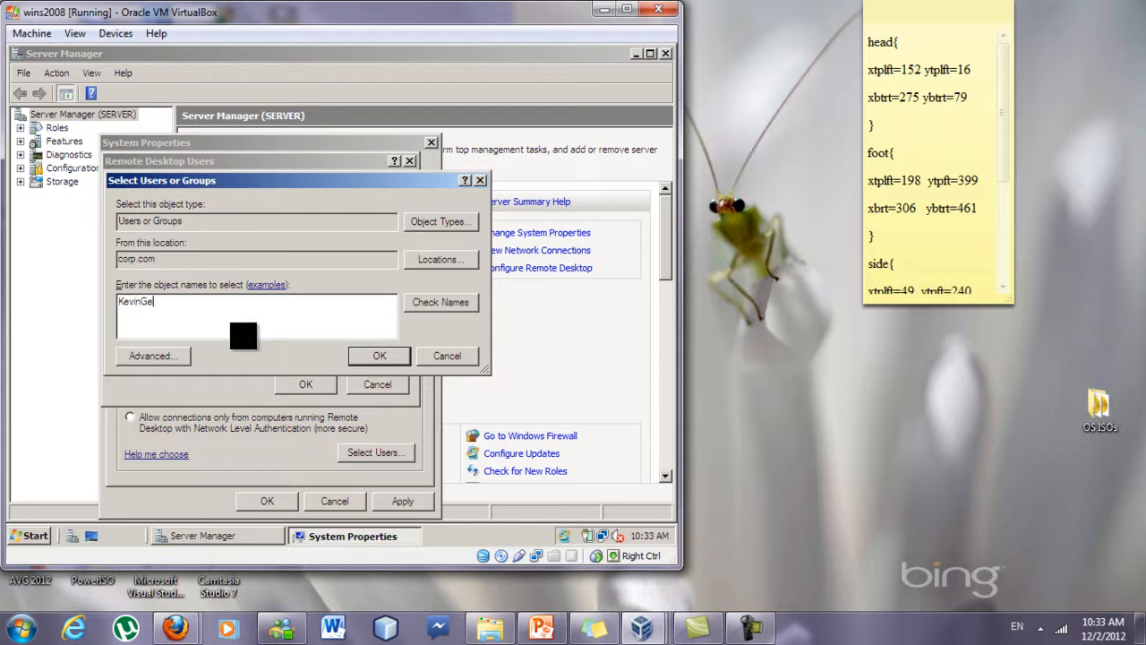
{"action": "left_click", "coordinate": [447, 302]}
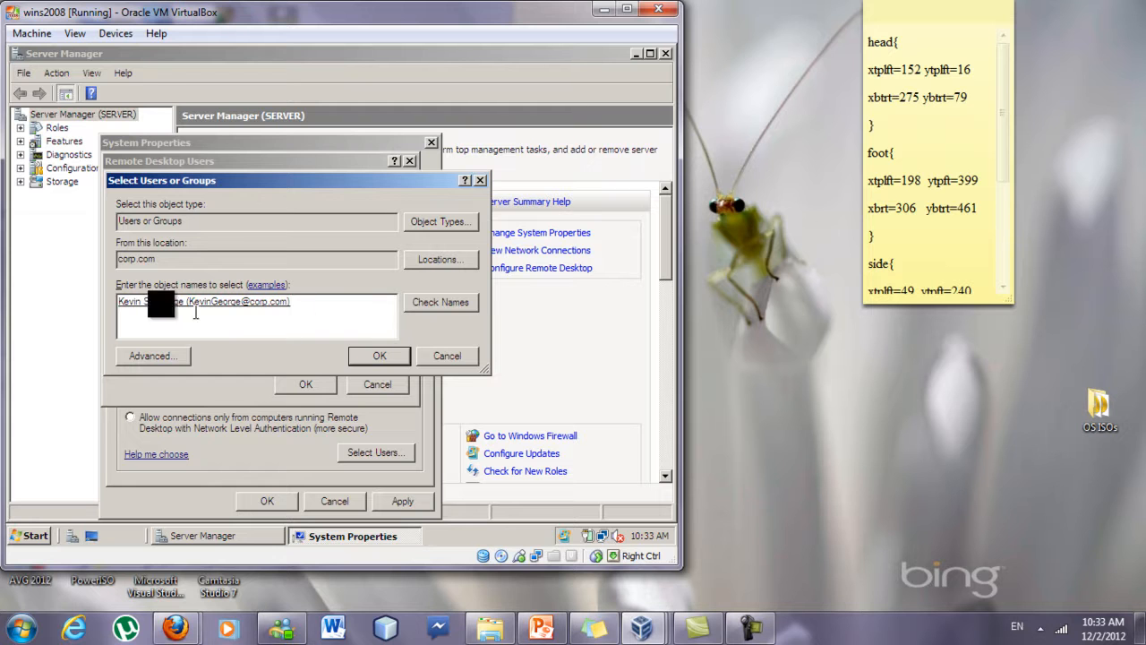
{"action": "left_click", "coordinate": [447, 357]}
{"action": "left_click", "coordinate": [377, 384]}
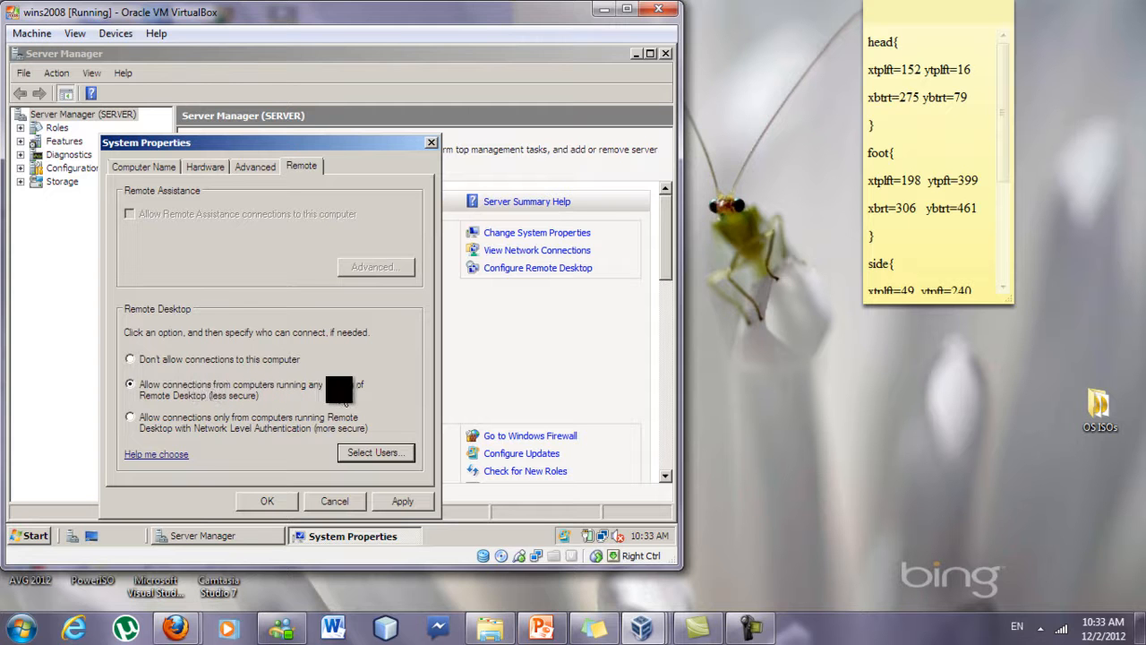
Apply the Remote Desktop settings and close System Properties
{"action": "left_click", "coordinate": [403, 502]}
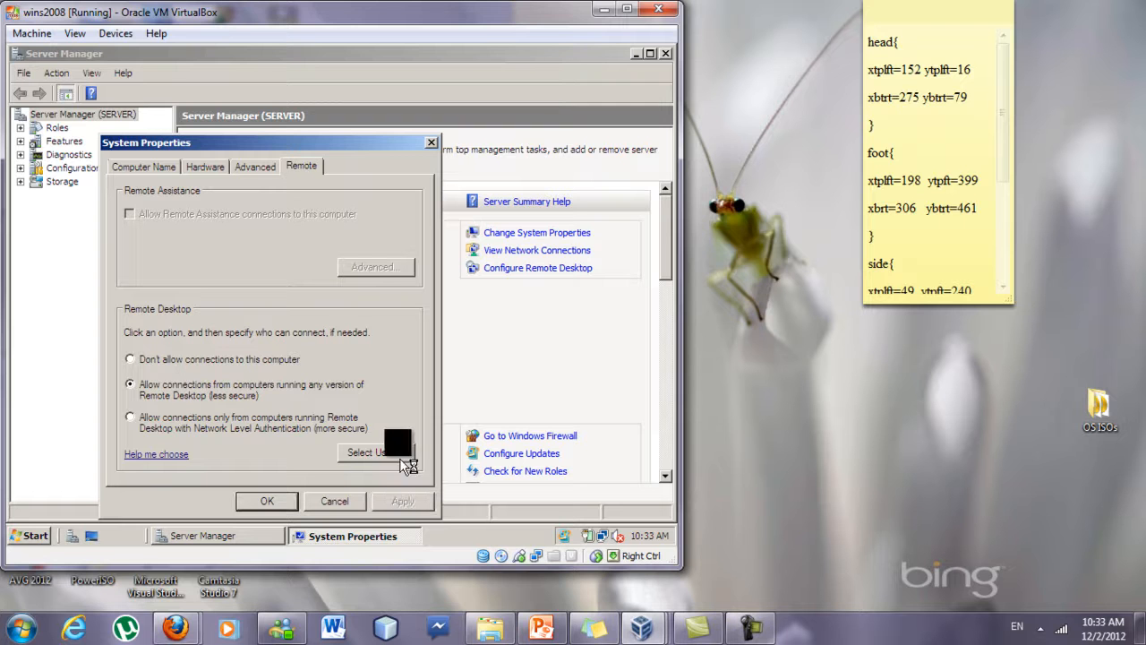
{"action": "left_click", "coordinate": [267, 502]}
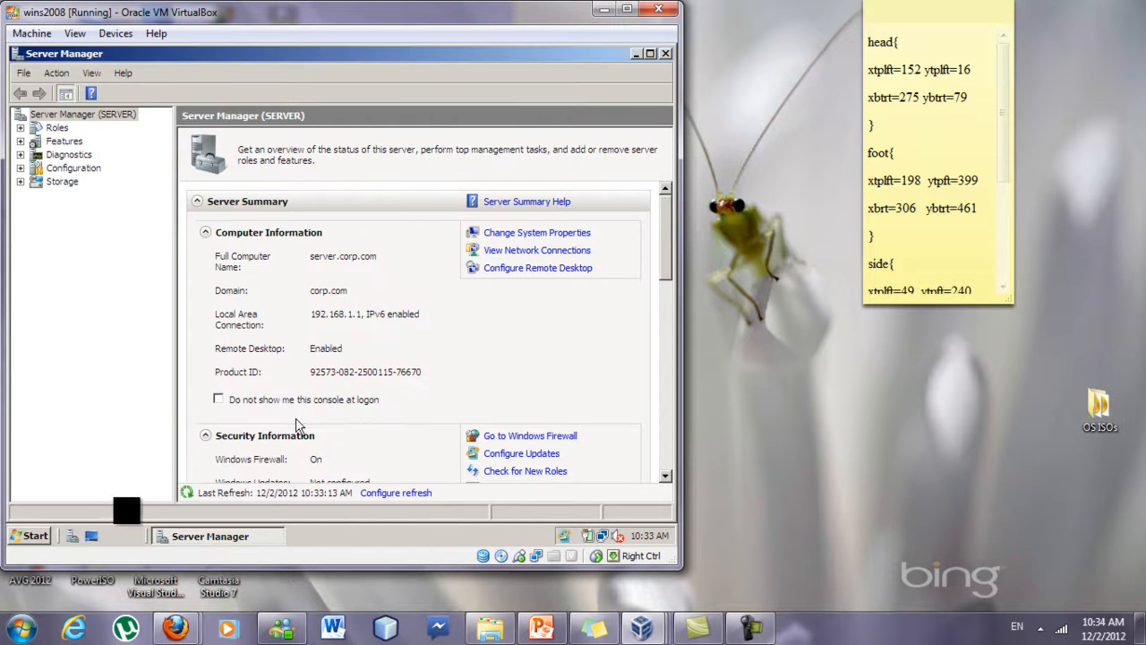
{"action": "left_click", "coordinate": [40, 535]}
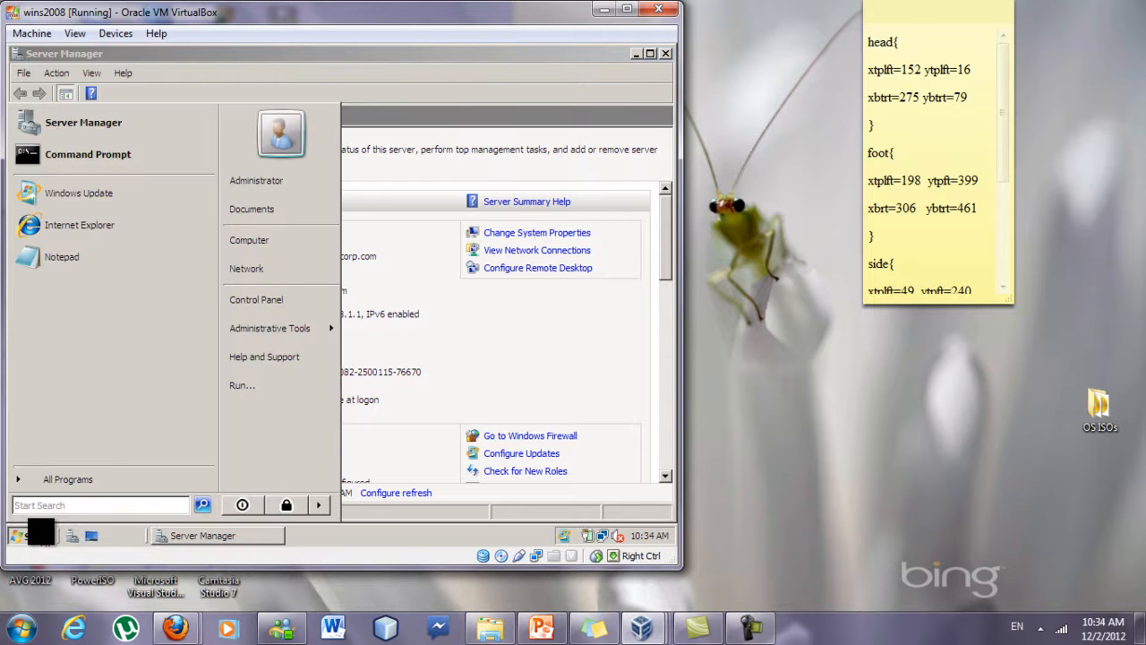
{"action": "left_click", "coordinate": [468, 394]}
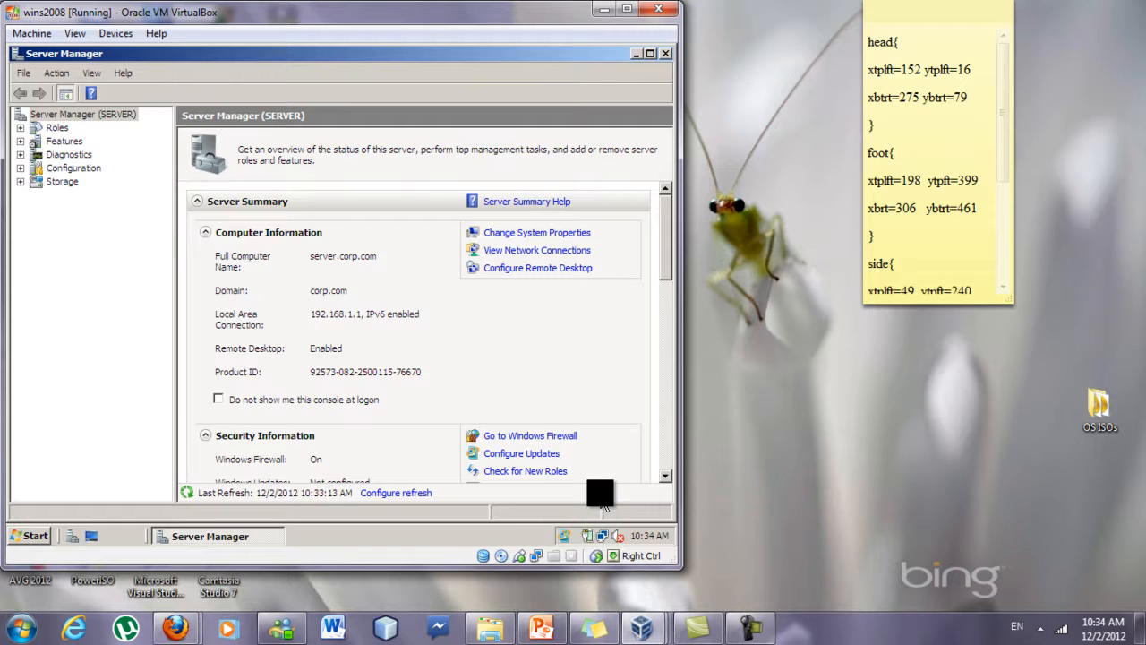
Open Remote Desktop Connection in the Winxp virtual machine and check its target address against the wins2008 server's IP address
{"action": "left_click", "coordinate": [481, 555]}
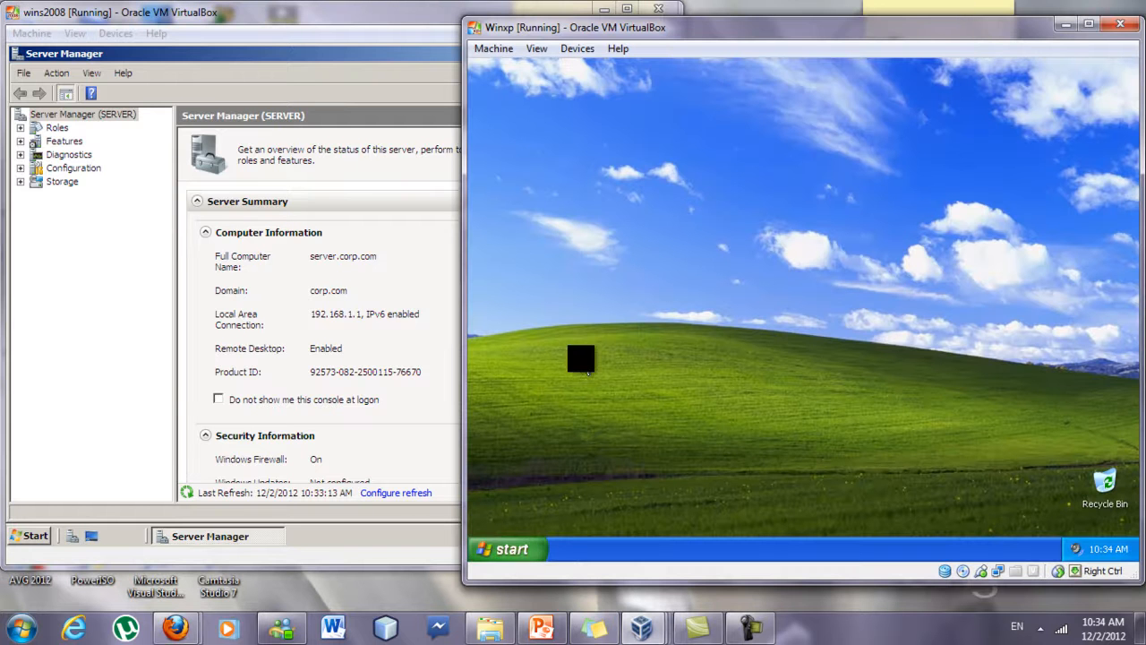
{"action": "left_click", "coordinate": [520, 558]}
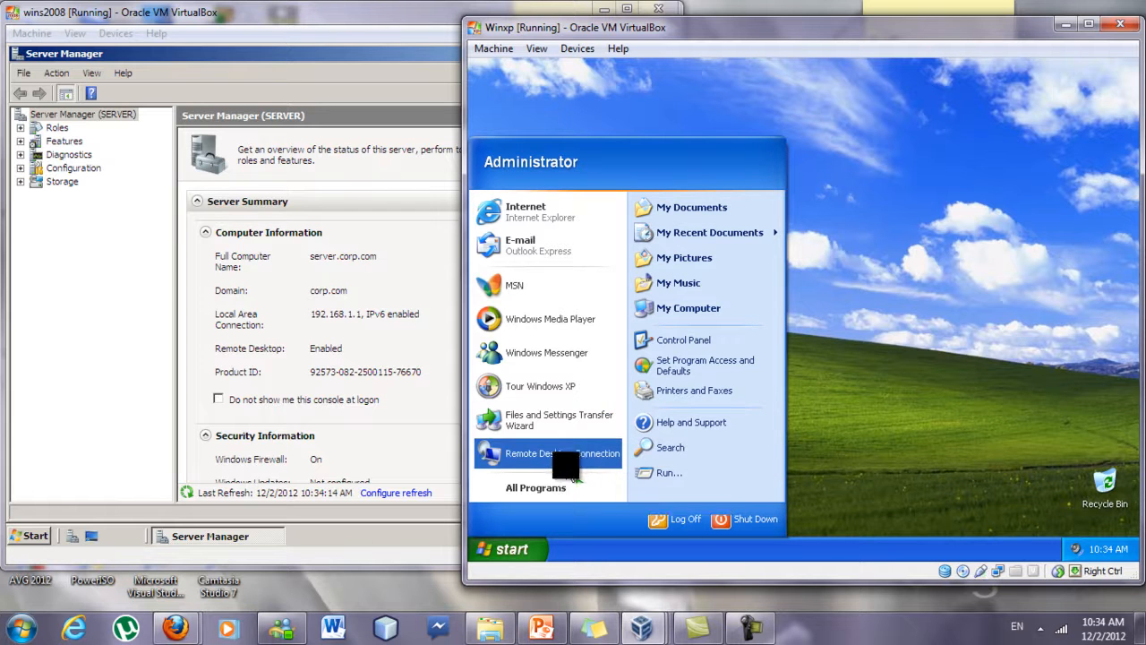
{"action": "left_click", "coordinate": [576, 467]}
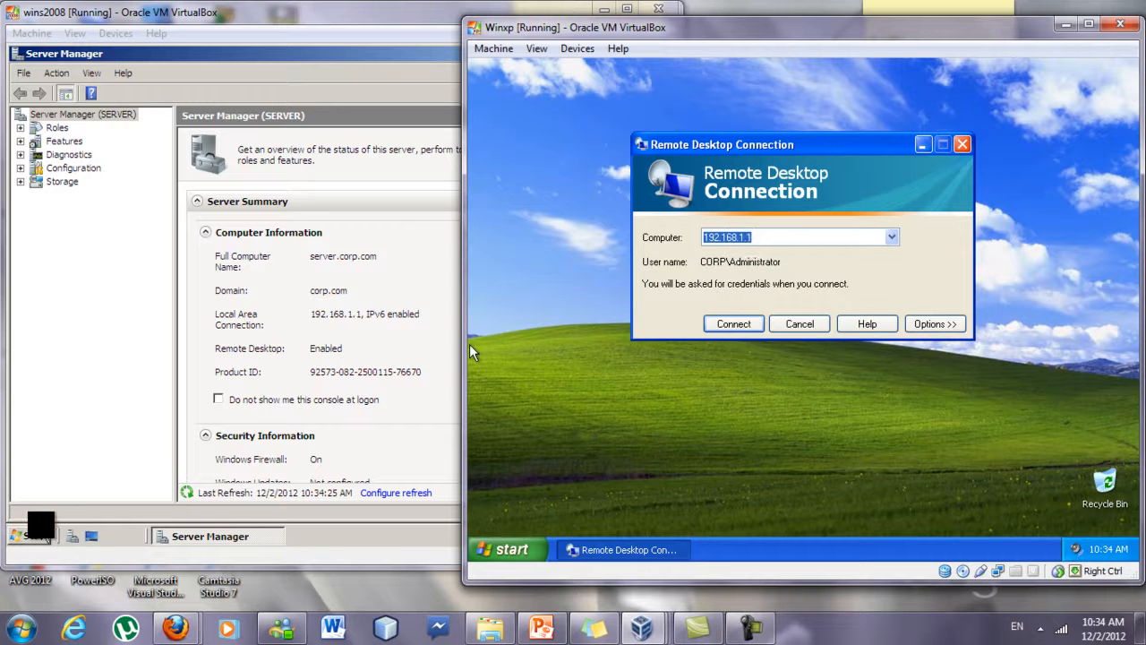
{"action": "left_click", "coordinate": [403, 327]}
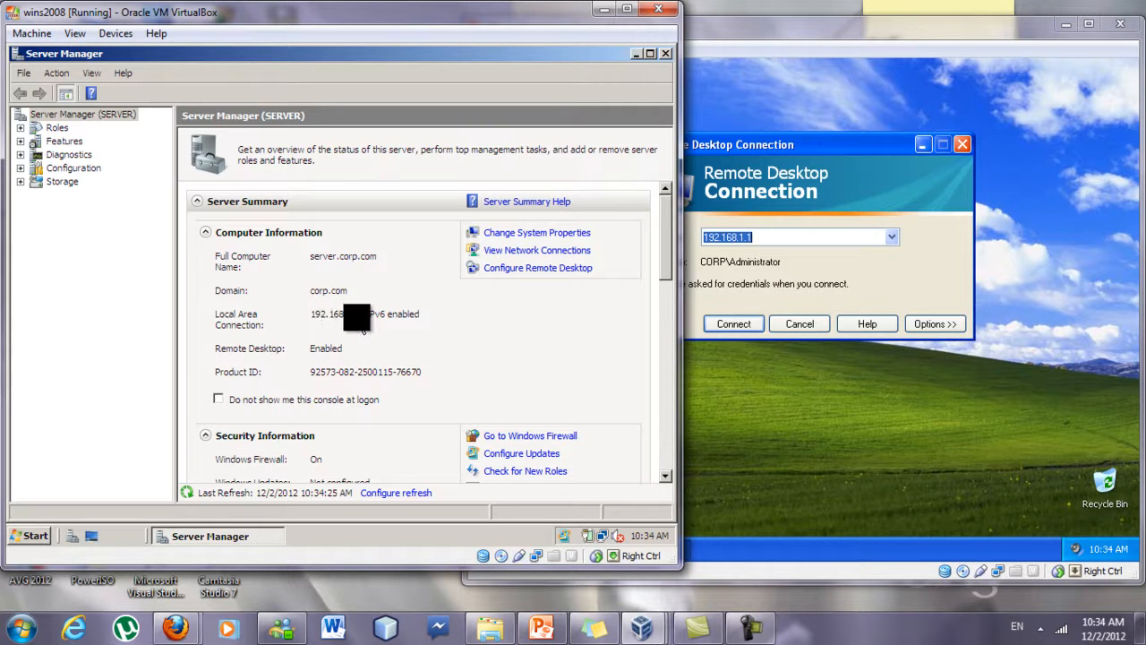
{"action": "left_click", "coordinate": [796, 260]}
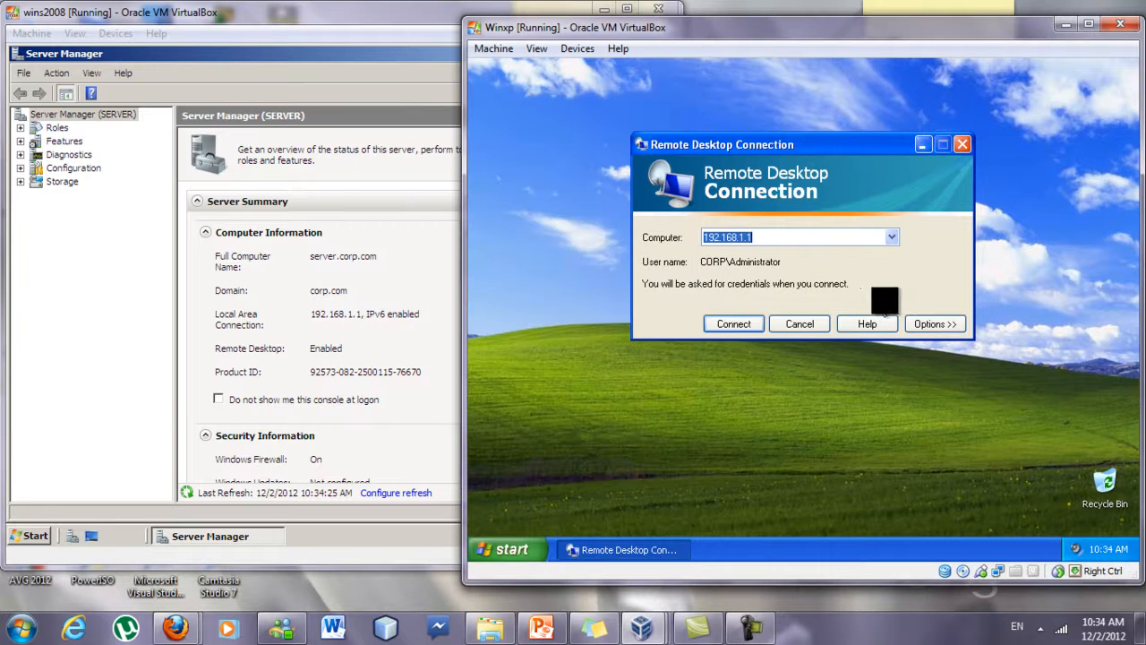
Expand the Remote Desktop Connection options and review the General, Display, Local Resources, Programs and Experience settings
{"action": "left_click", "coordinate": [930, 324]}
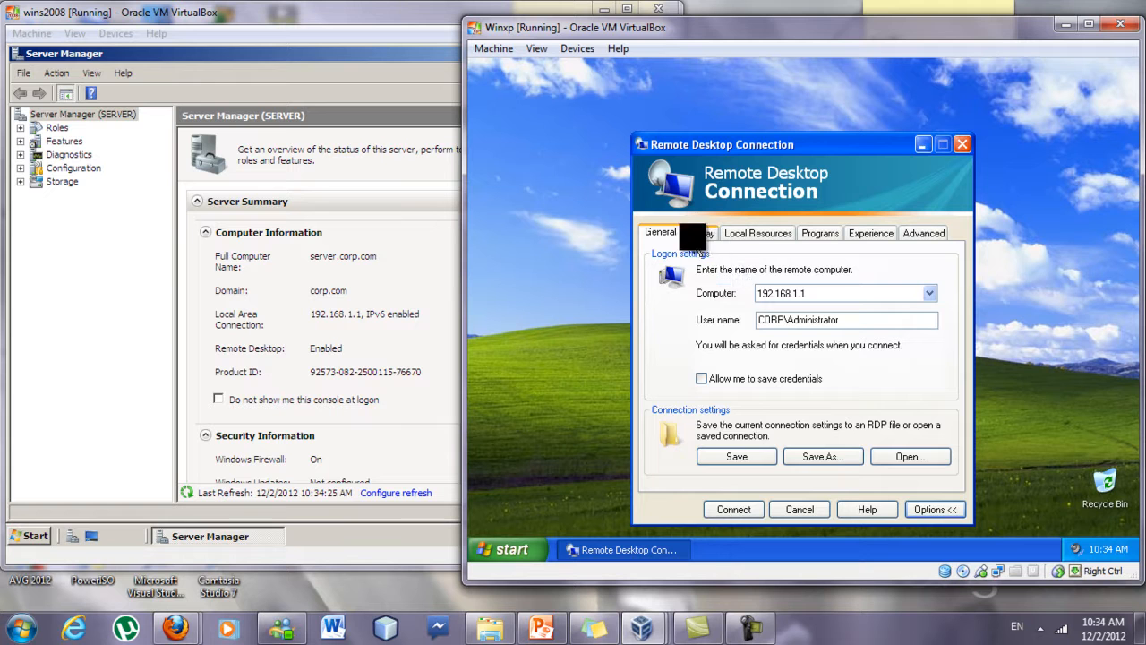
{"action": "left_click", "coordinate": [702, 233]}
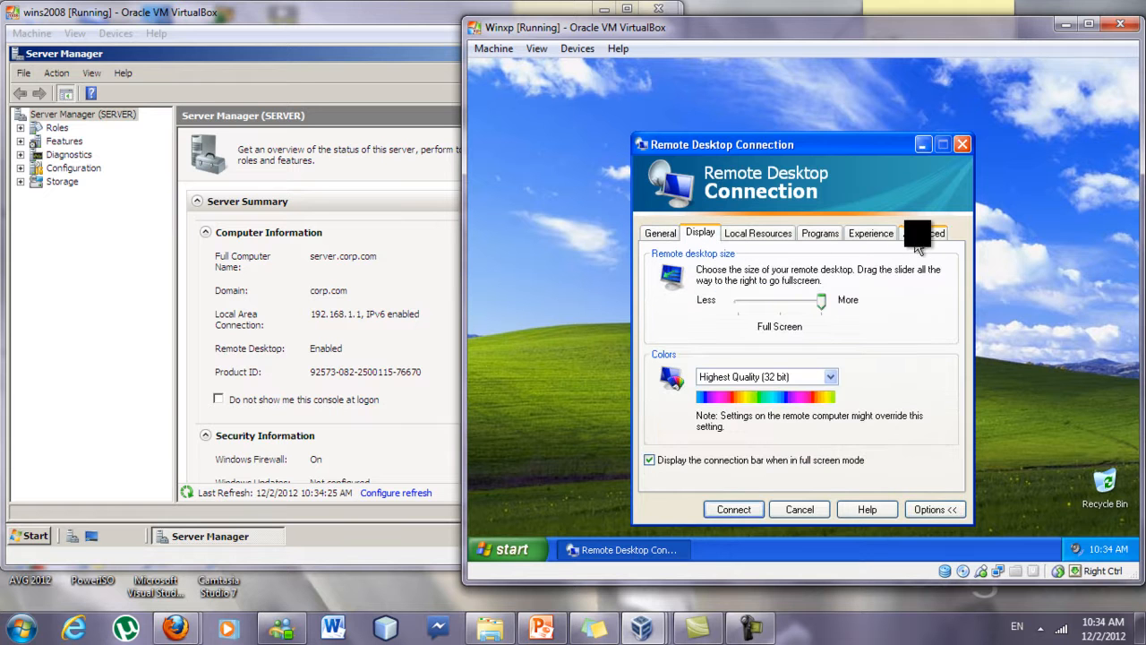
{"action": "left_click", "coordinate": [858, 232]}
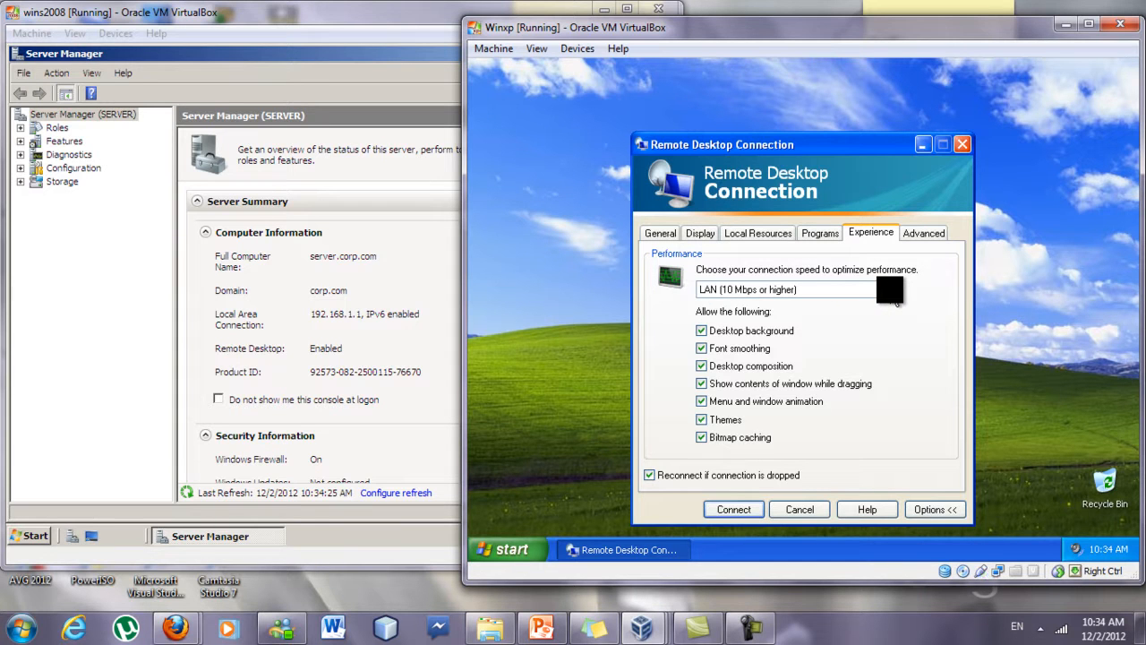
{"action": "left_click", "coordinate": [887, 289]}
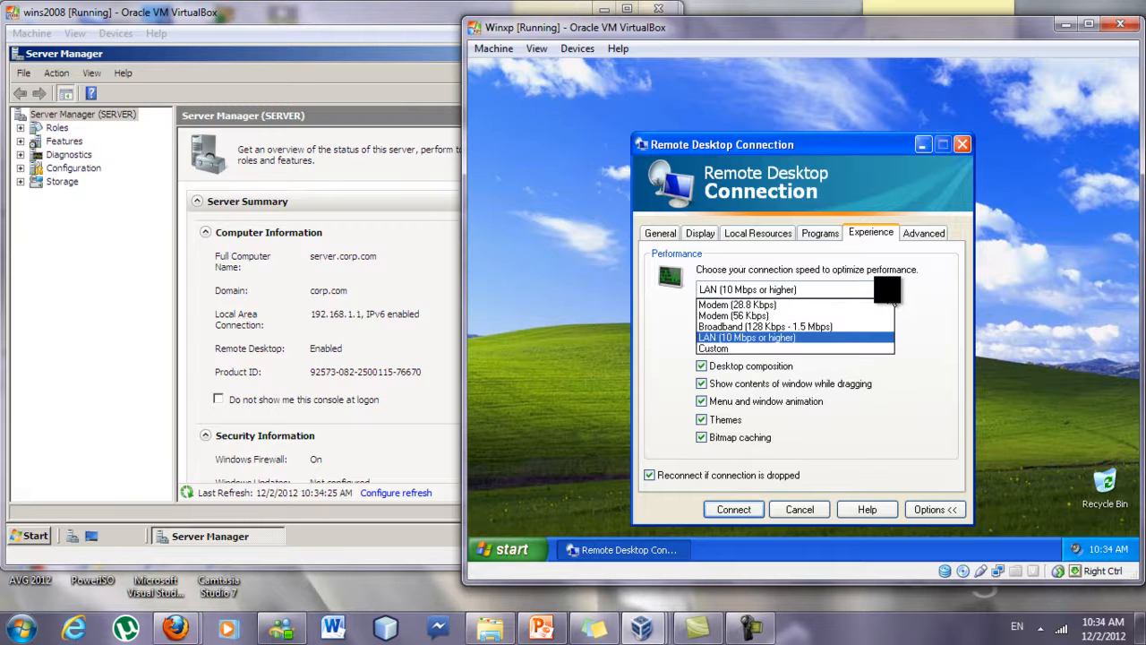
{"action": "left_click", "coordinate": [883, 302]}
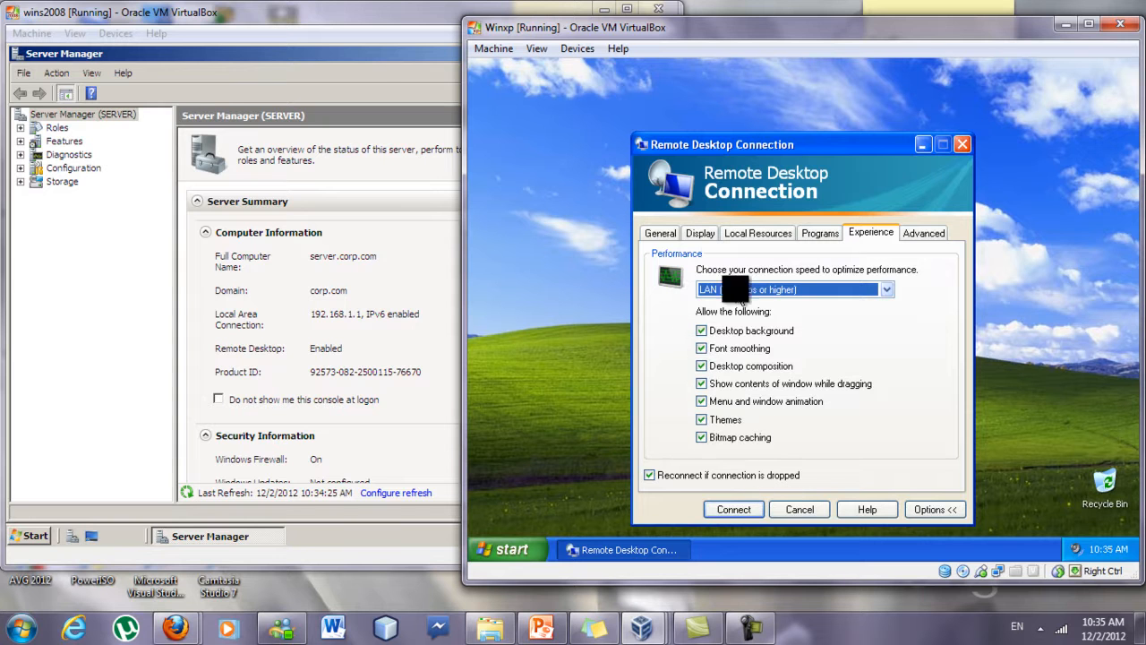
{"action": "left_click", "coordinate": [664, 235]}
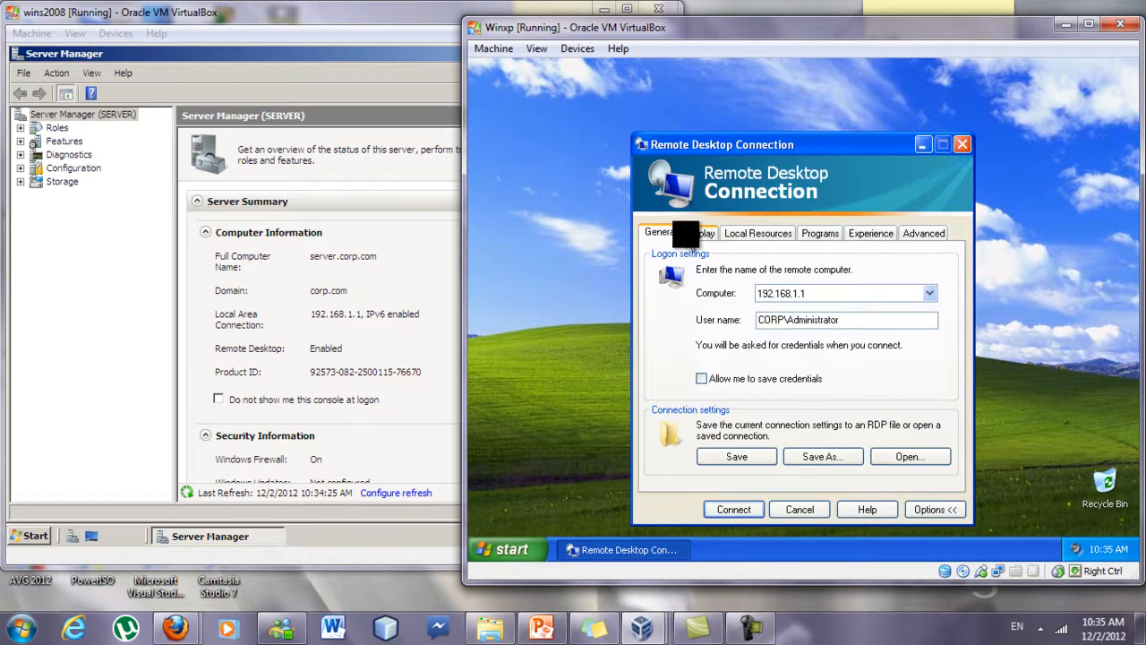
{"action": "left_click", "coordinate": [690, 237]}
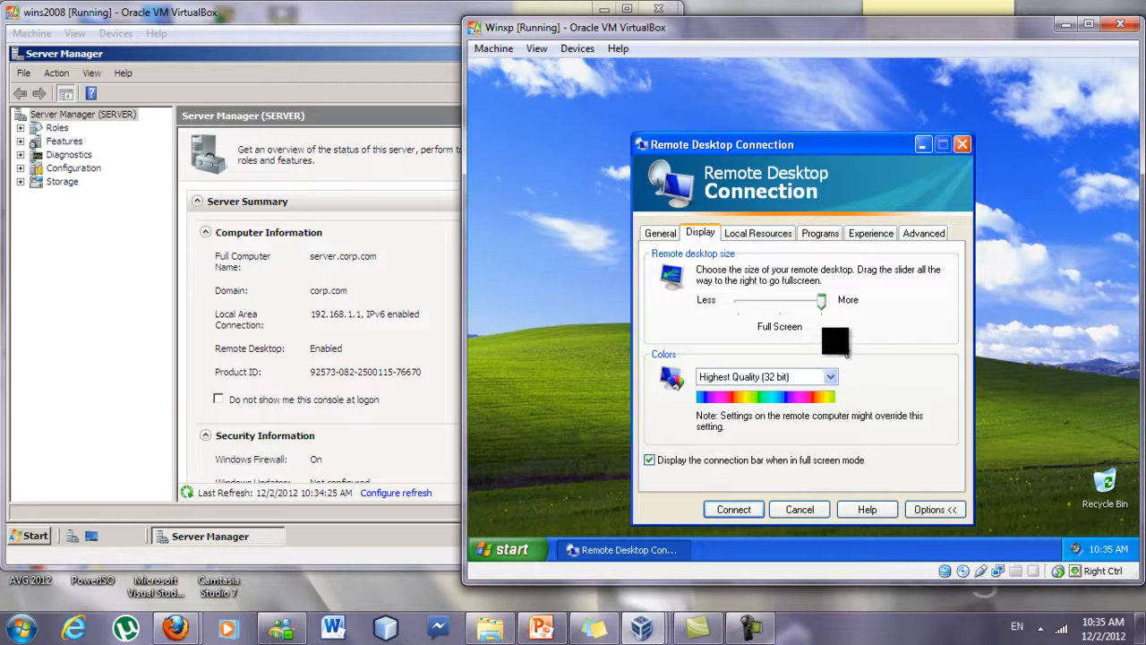
{"action": "left_click", "coordinate": [757, 235]}
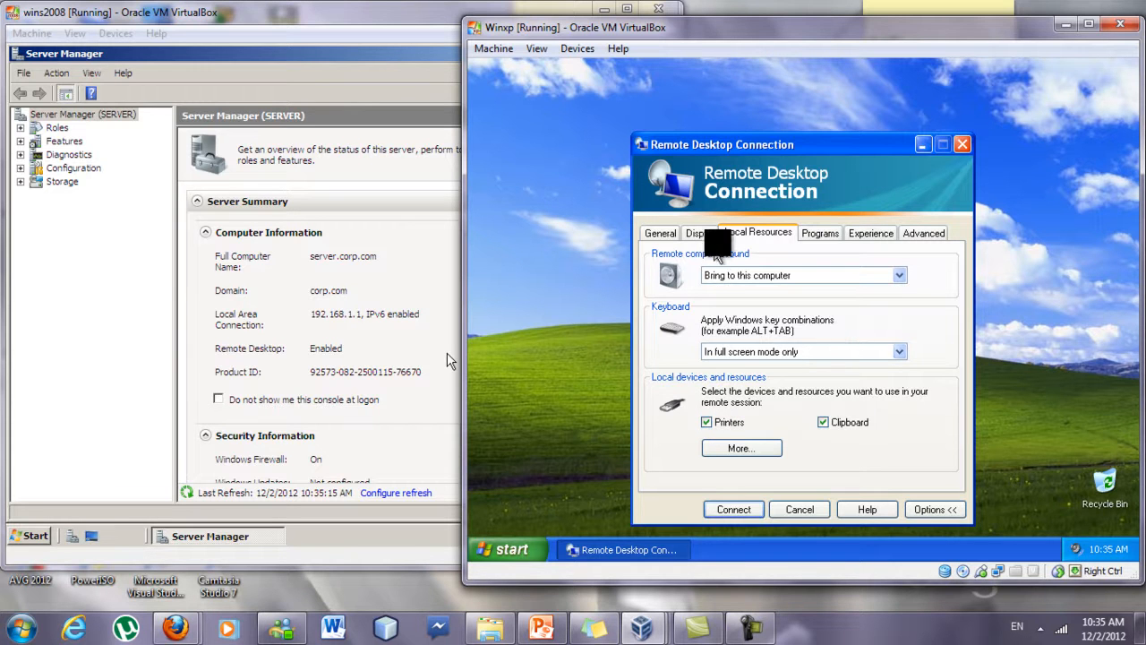
{"action": "left_click", "coordinate": [810, 234]}
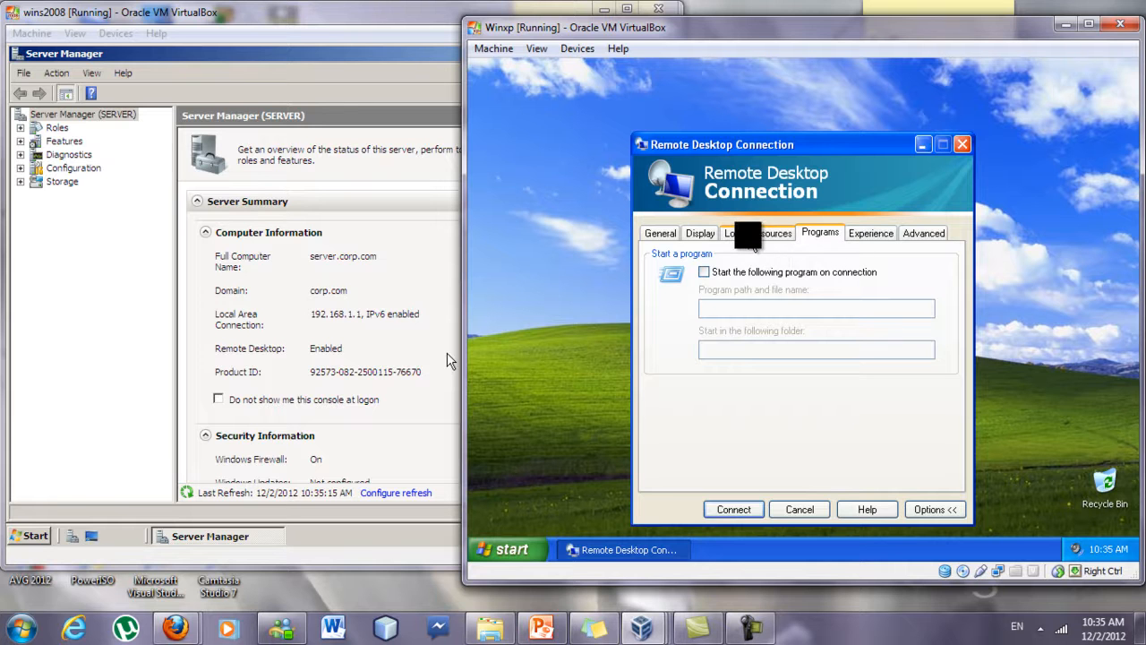
{"action": "left_click", "coordinate": [754, 238]}
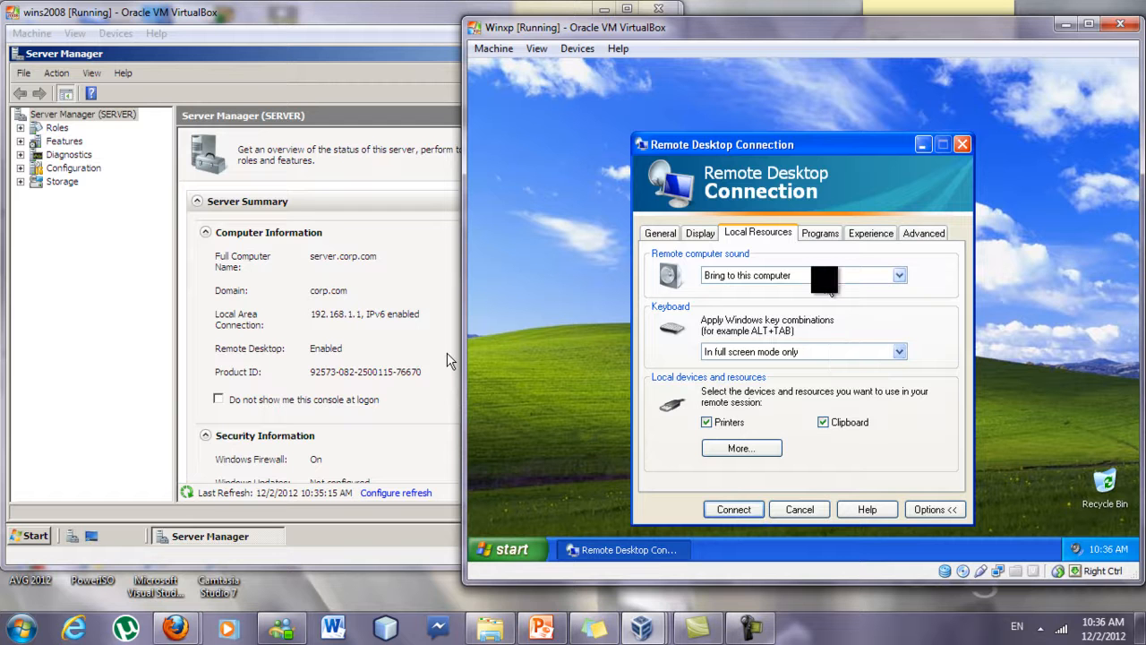
{"action": "left_click", "coordinate": [661, 233]}
{"action": "left_click", "coordinate": [701, 234]}
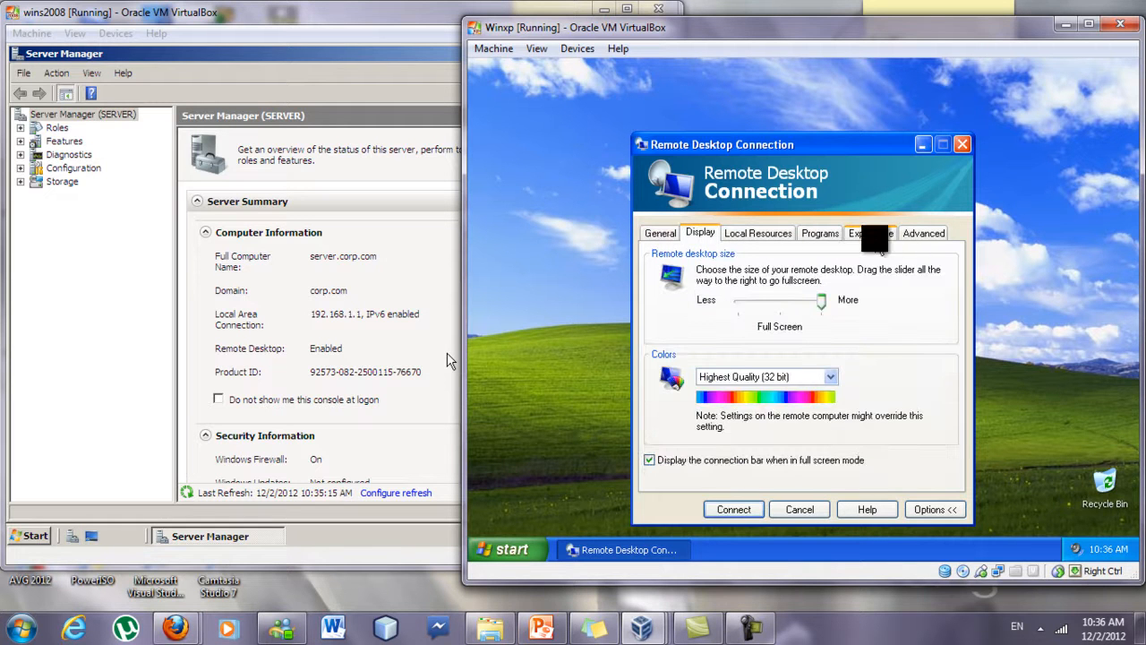
{"action": "left_click", "coordinate": [873, 235]}
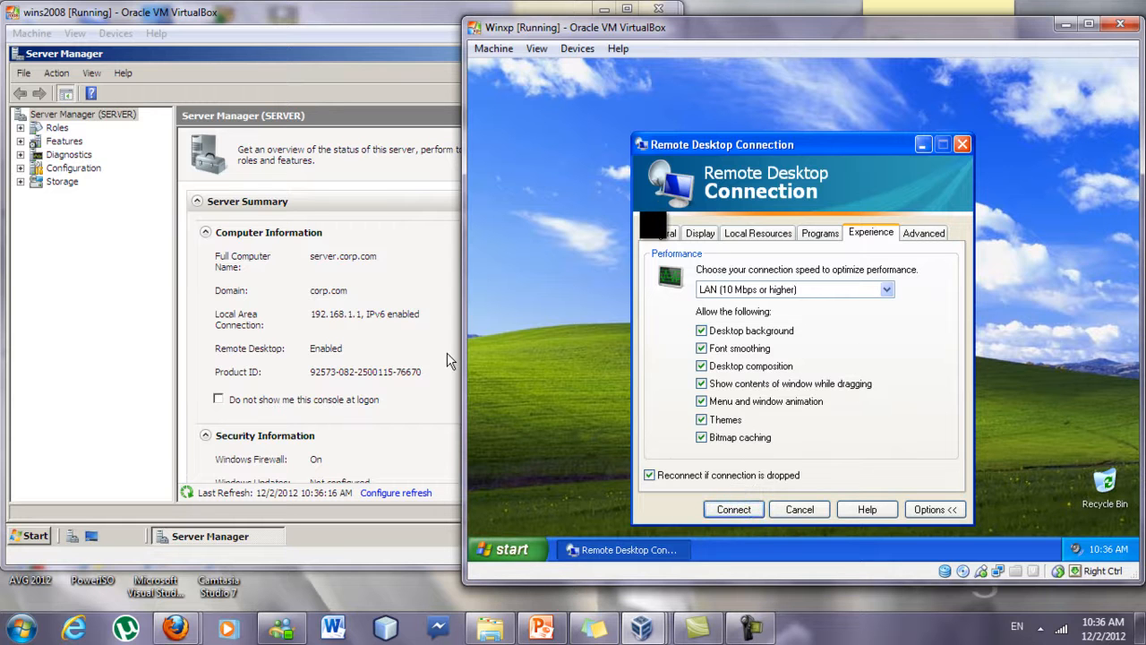
{"action": "left_click", "coordinate": [660, 232]}
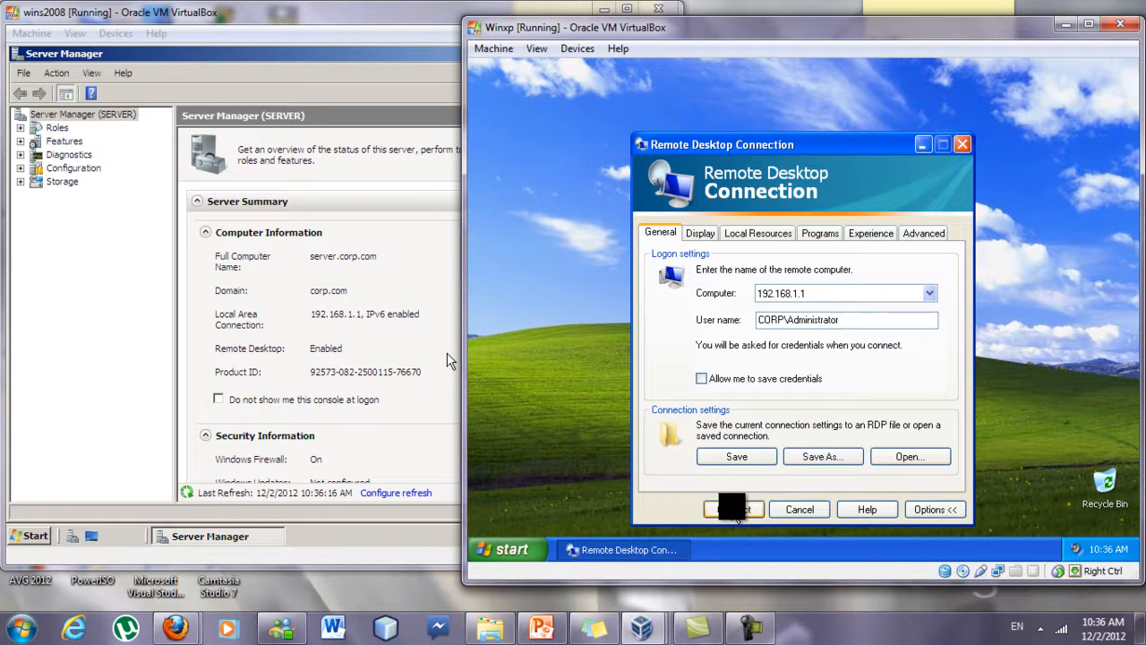
Connect to 192.168.1.1 and log on as CORP\Administrator with the account password
{"action": "left_click", "coordinate": [733, 509]}
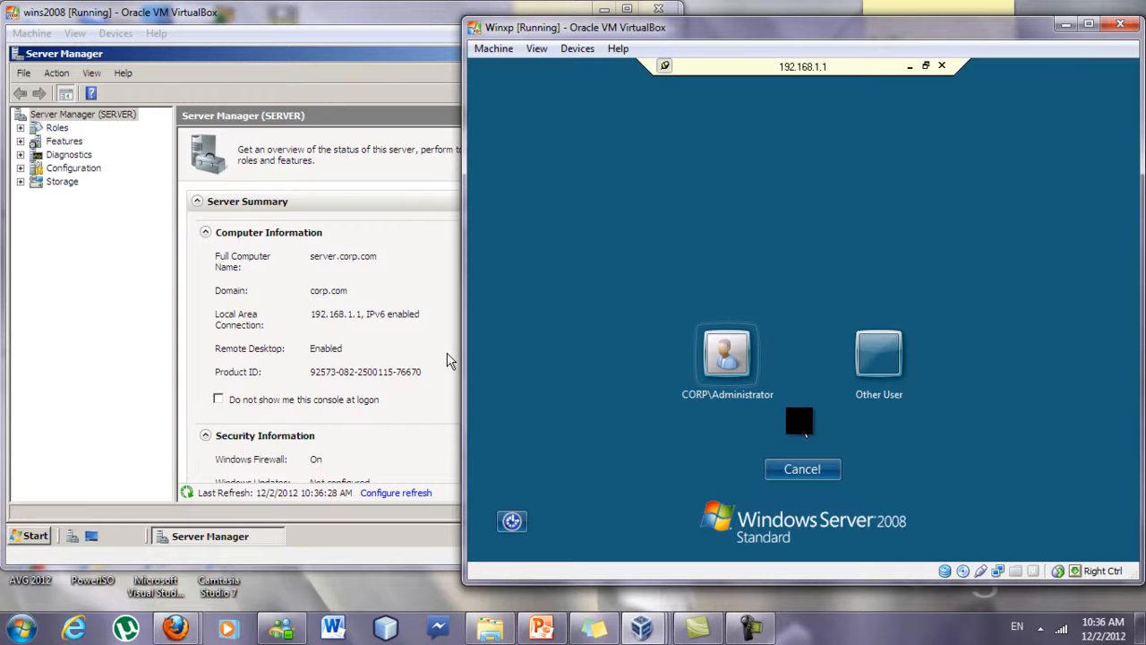
{"action": "left_click", "coordinate": [752, 376]}
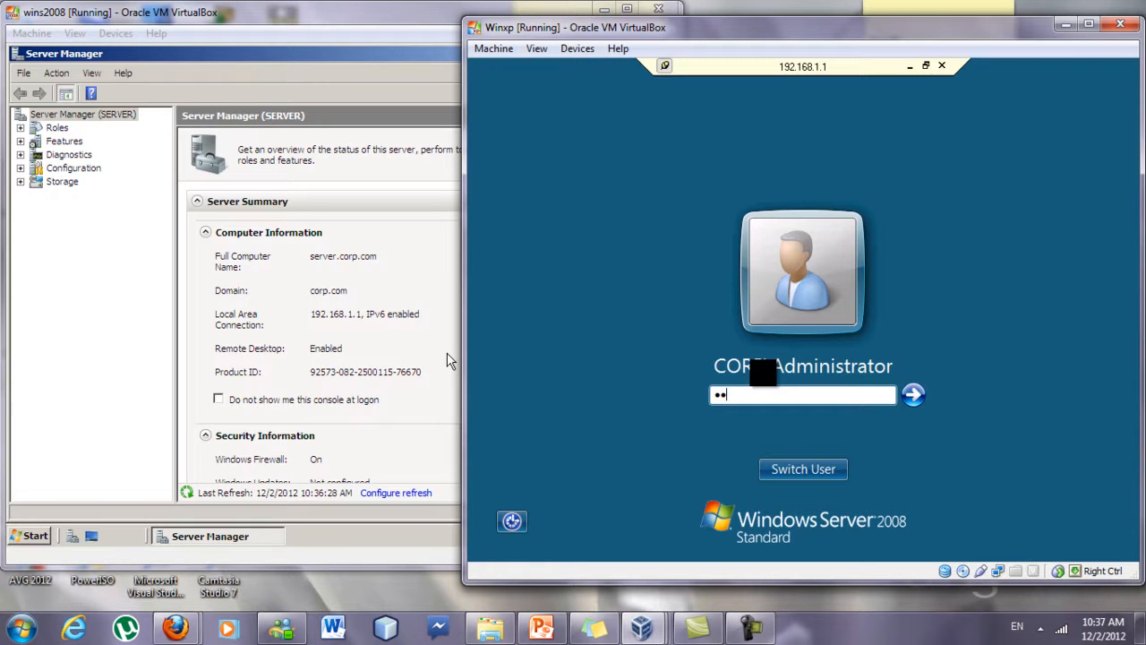
{"action": "key", "text": "Return"}
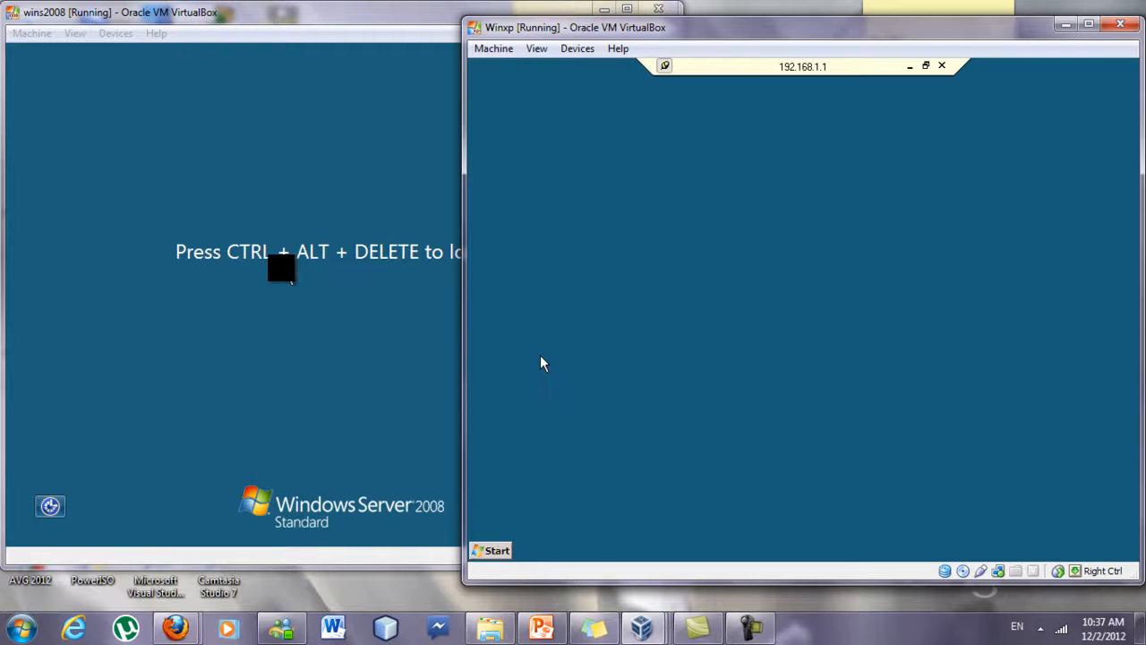
Check the wins2008 console while the remote session is active, and return to the session in the Winxp virtual machine
{"action": "left_click", "coordinate": [260, 256]}
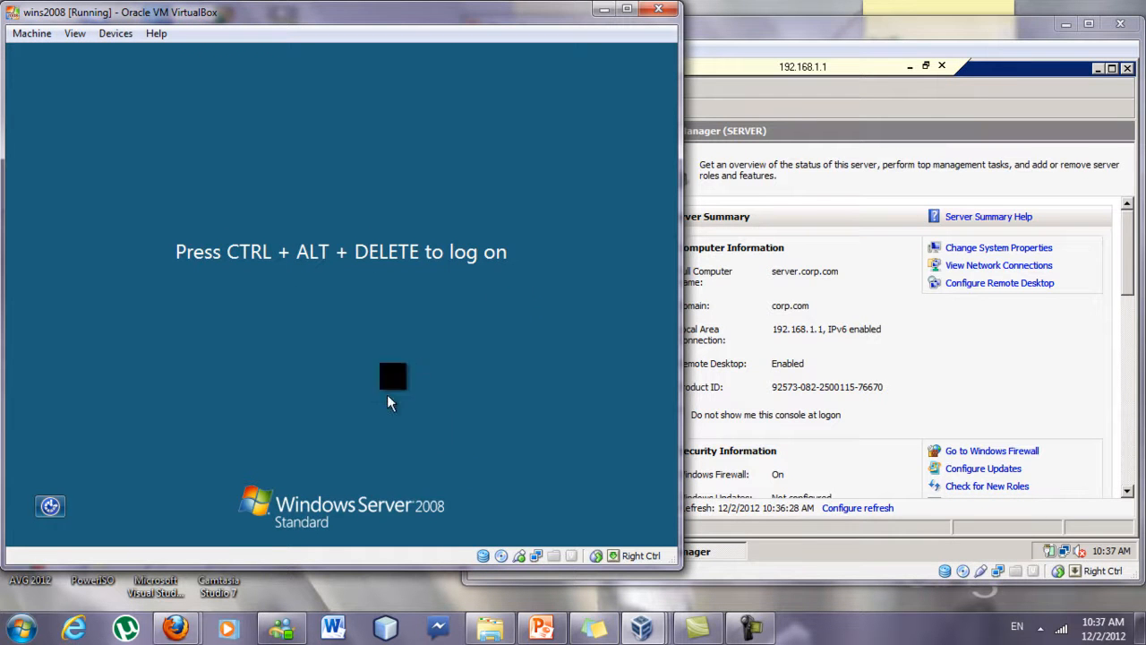
{"action": "left_click", "coordinate": [1012, 54]}
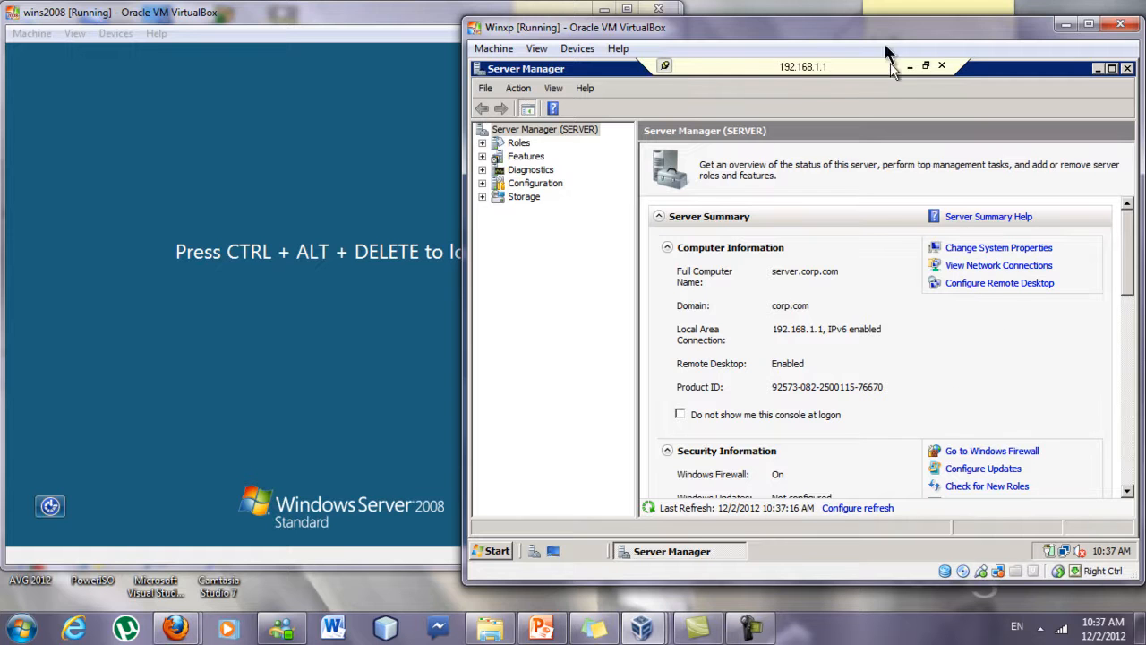
Compare the wins2008 console with the active remote session in the Winxp virtual machine and look over the remote server's Start menu
{"action": "left_click", "coordinate": [376, 174]}
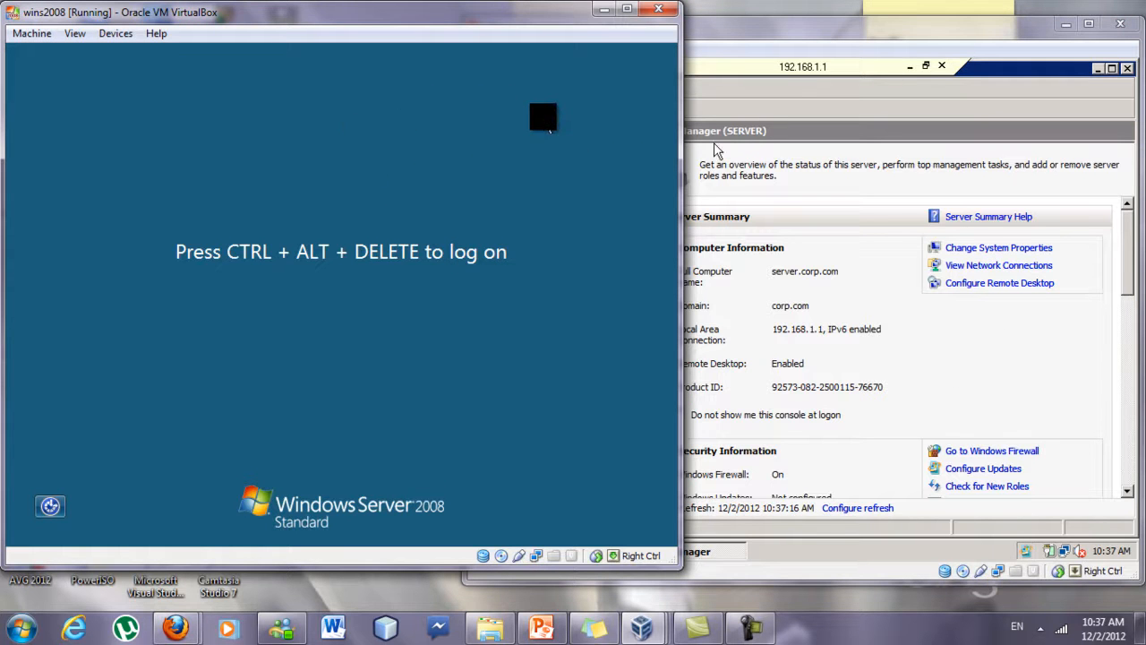
{"action": "left_click", "coordinate": [806, 96]}
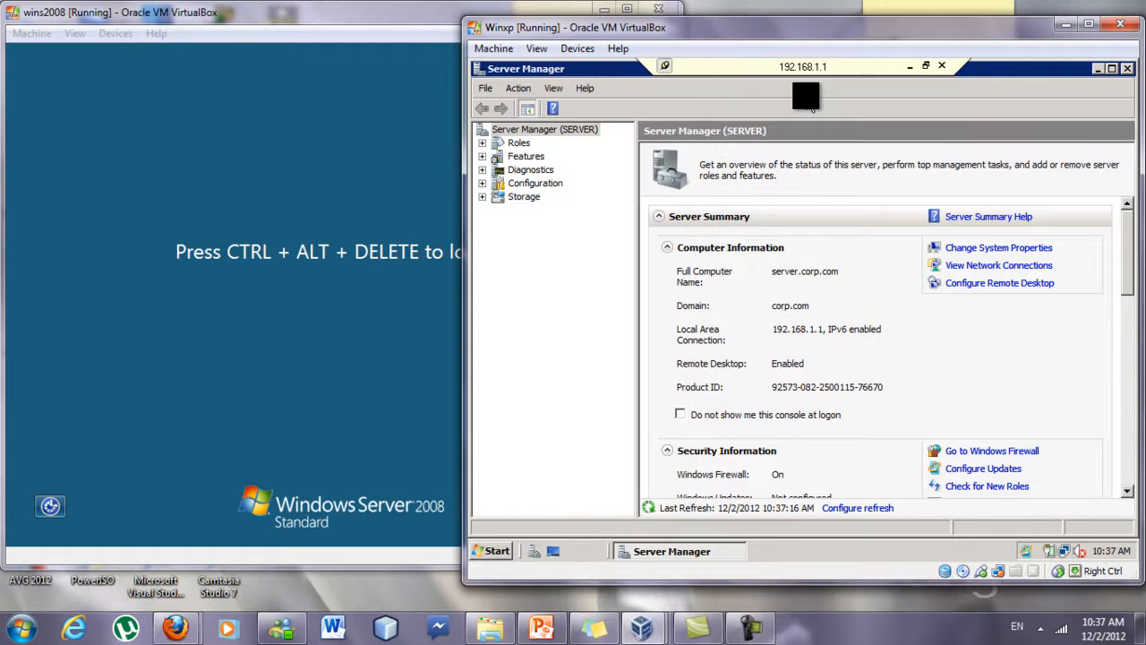
{"action": "left_click", "coordinate": [488, 551]}
{"action": "left_click", "coordinate": [945, 340]}
{"action": "left_click", "coordinate": [491, 551]}
{"action": "left_click", "coordinate": [987, 349]}
{"action": "left_click", "coordinate": [491, 552]}
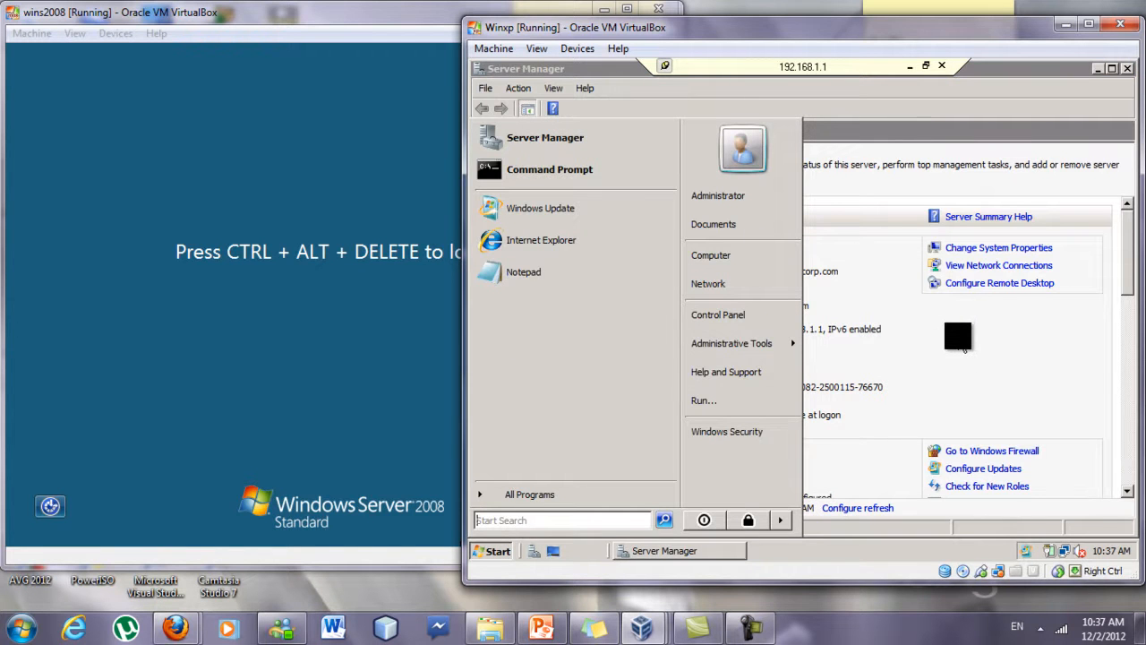
{"action": "left_click", "coordinate": [965, 349]}
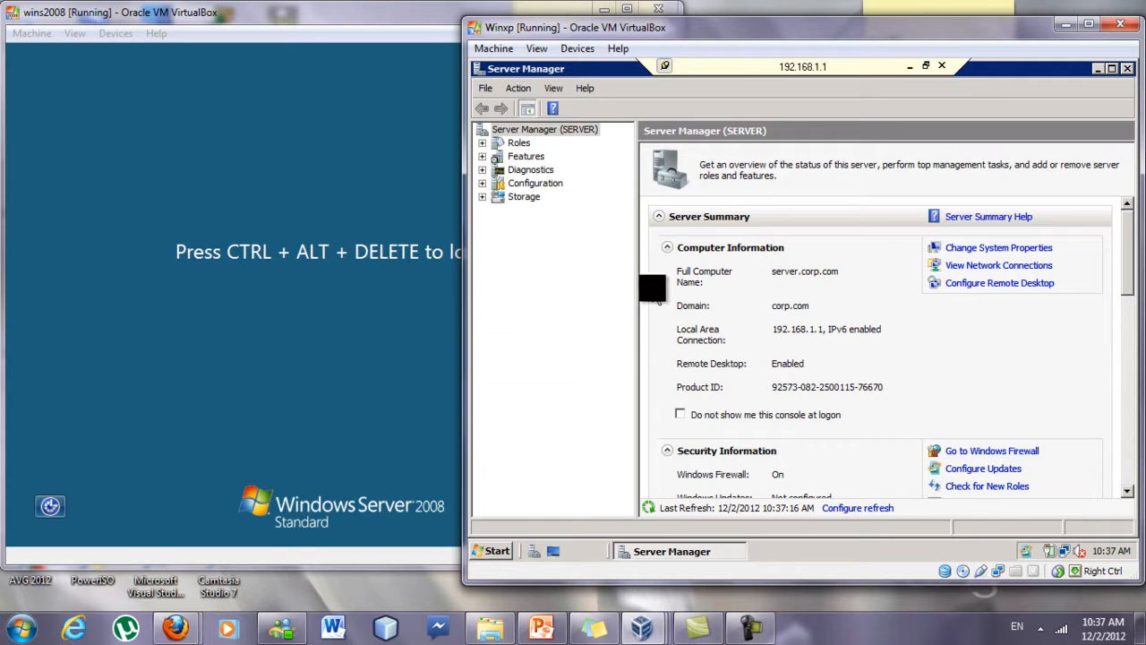
Log off the remote session on 192.168.1.1 from the Winxp virtual machine
{"action": "left_click", "coordinate": [488, 550]}
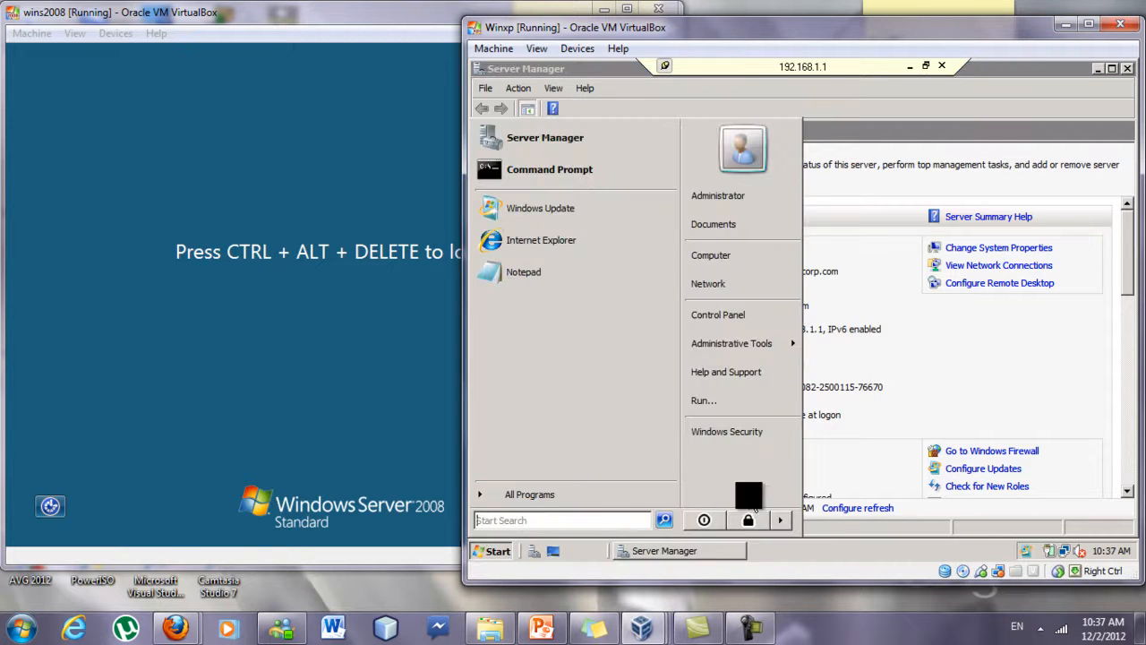
{"action": "left_click", "coordinate": [781, 519]}
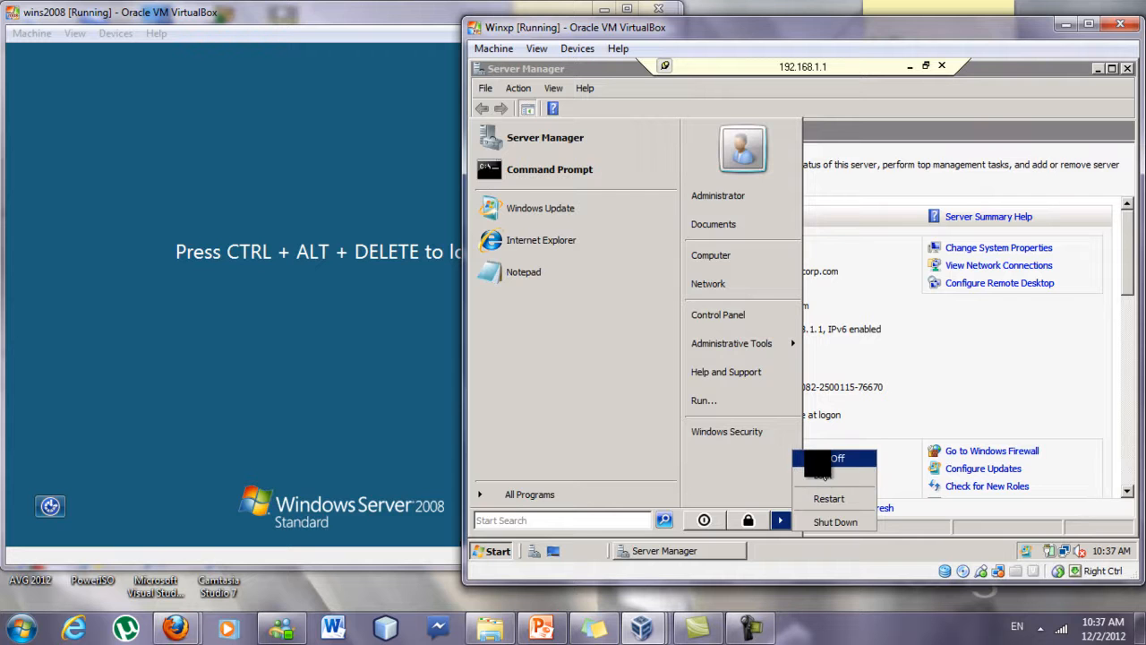
{"action": "left_click", "coordinate": [817, 463]}
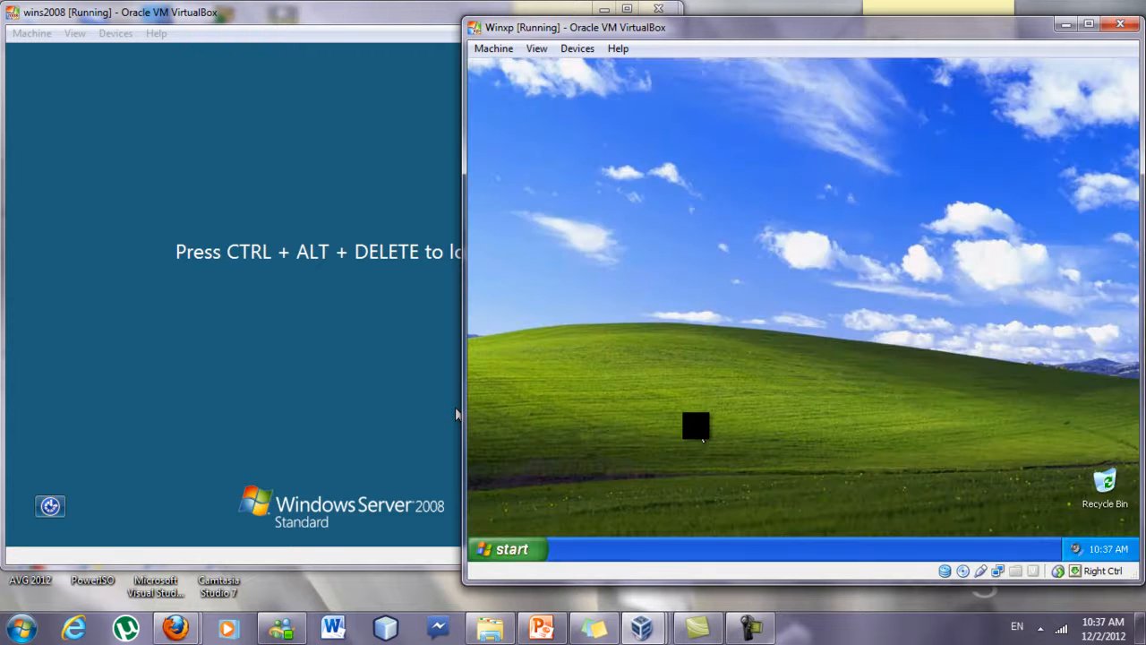
Log on to the wins2008 console locally as CORP\Administrator with the account password
{"action": "left_click", "coordinate": [433, 394]}
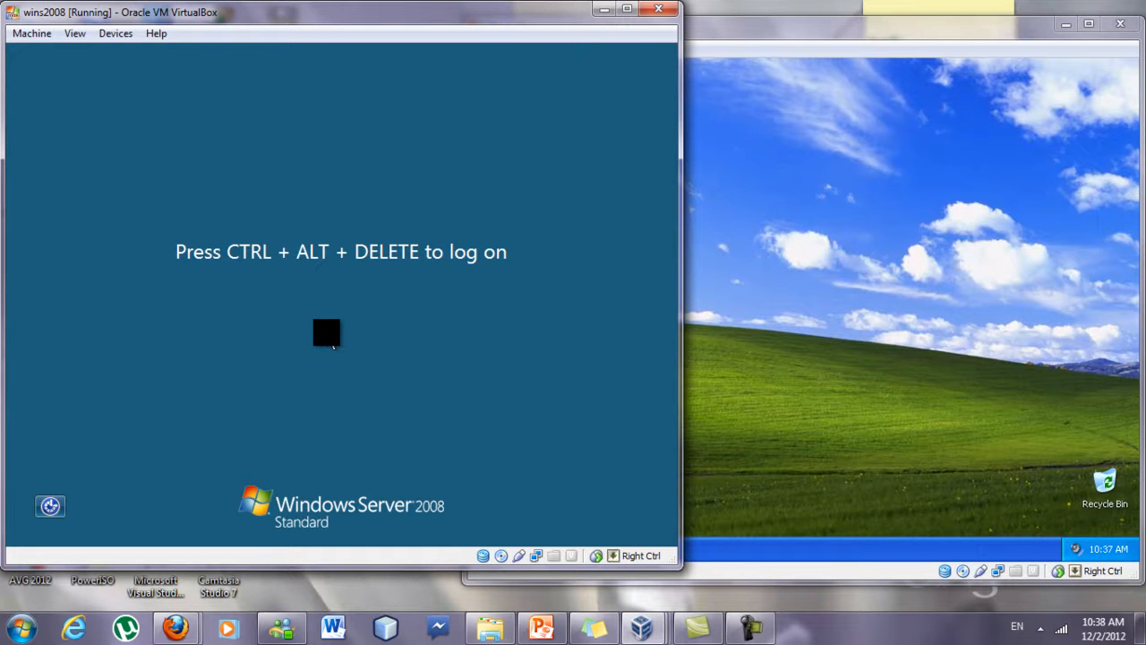
{"action": "key", "text": "ctrl+Delete"}
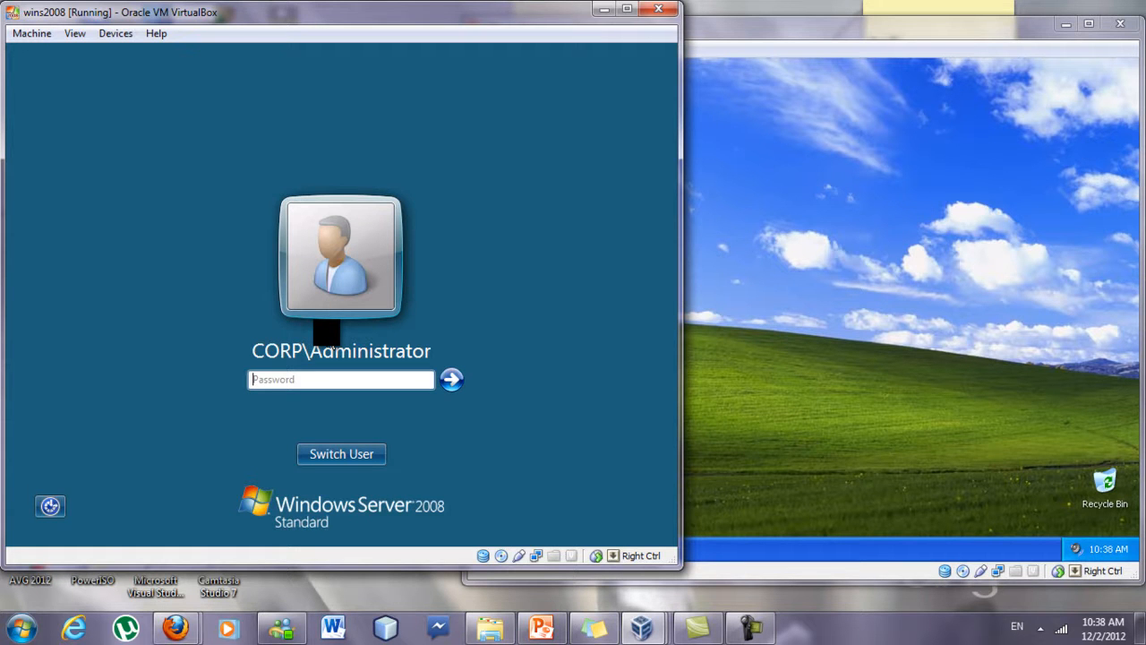
{"action": "key", "text": "Return"}
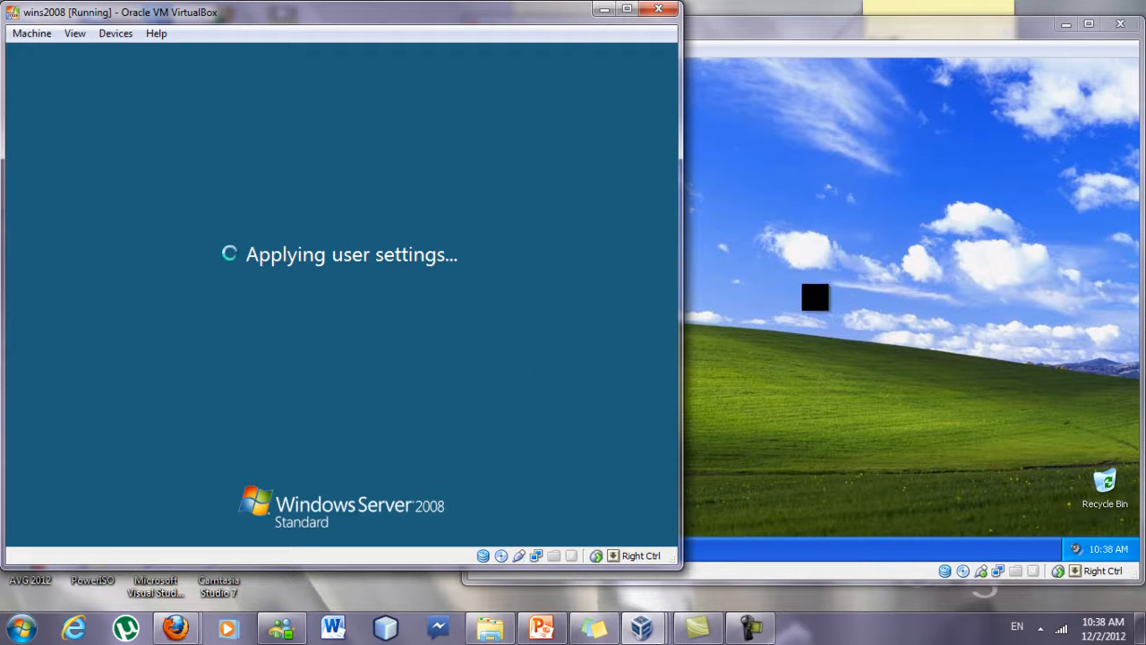
Switch to the Win7 virtual machine and open Remote Desktop Connection
{"action": "left_click", "coordinate": [642, 633]}
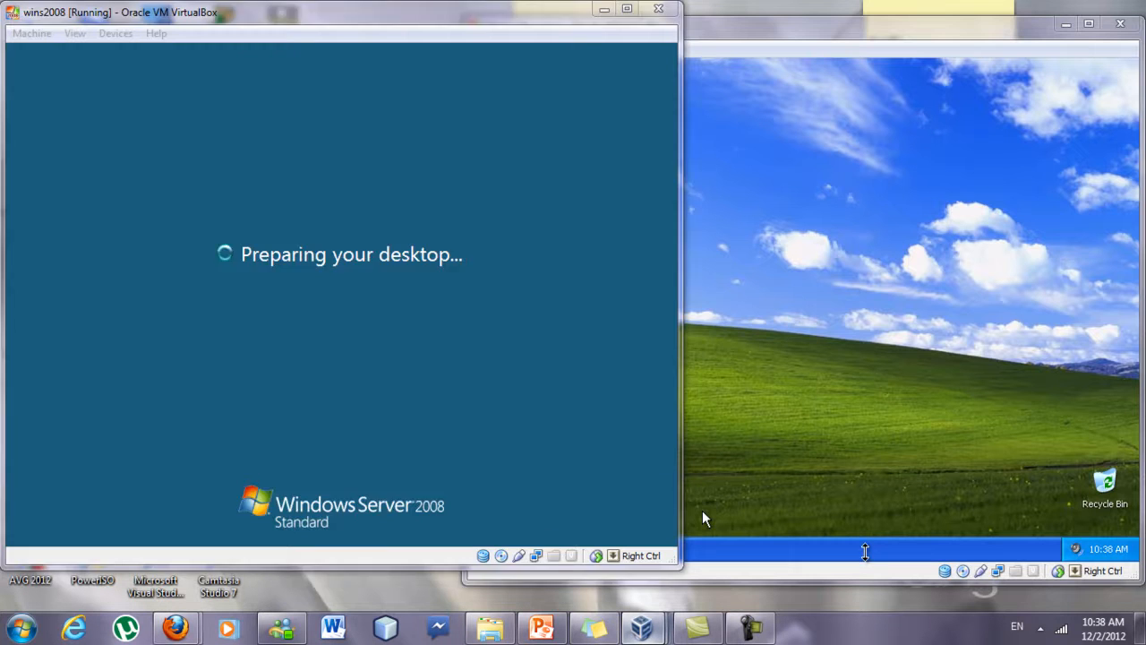
{"action": "left_click", "coordinate": [703, 512]}
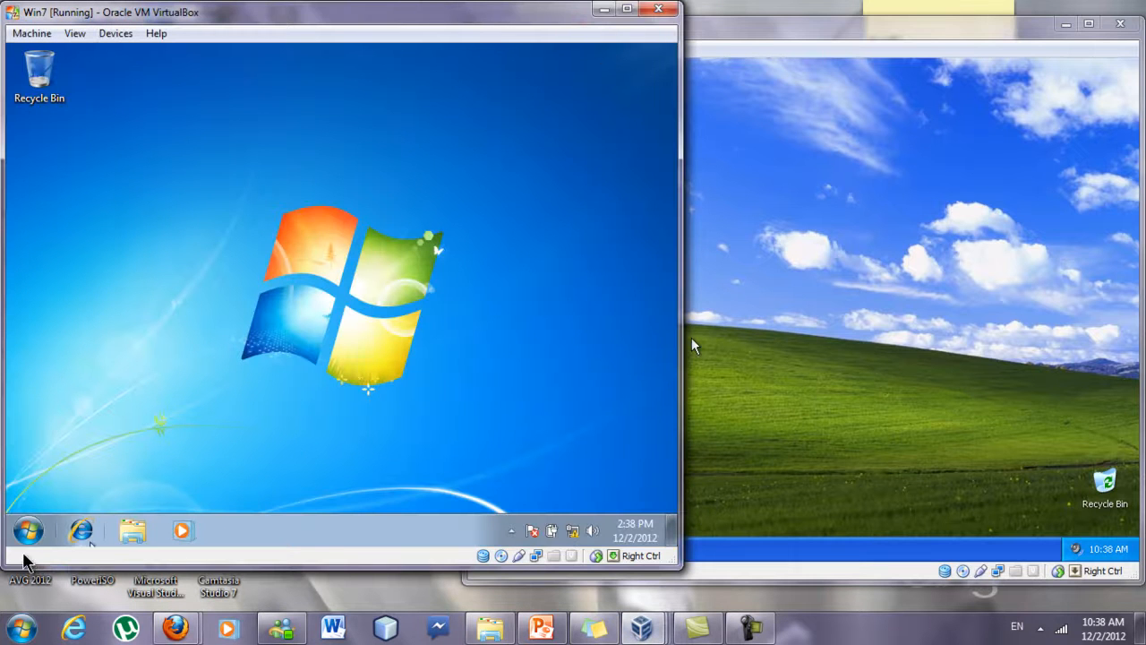
{"action": "left_click", "coordinate": [32, 529]}
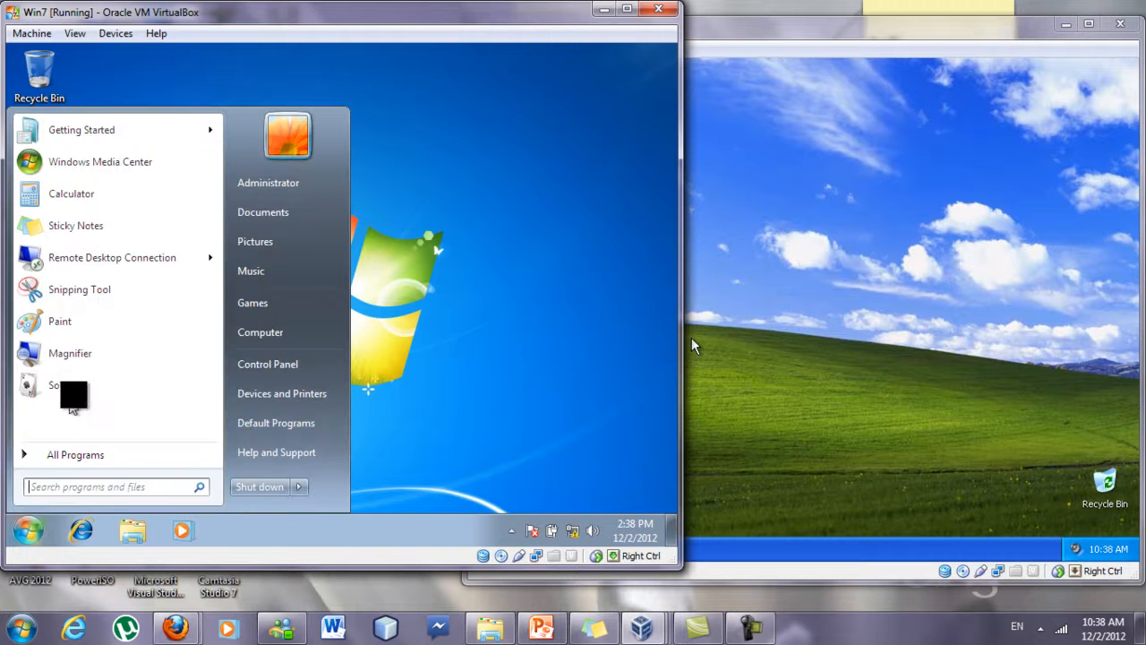
{"action": "mouse_move", "coordinate": [130, 257]}
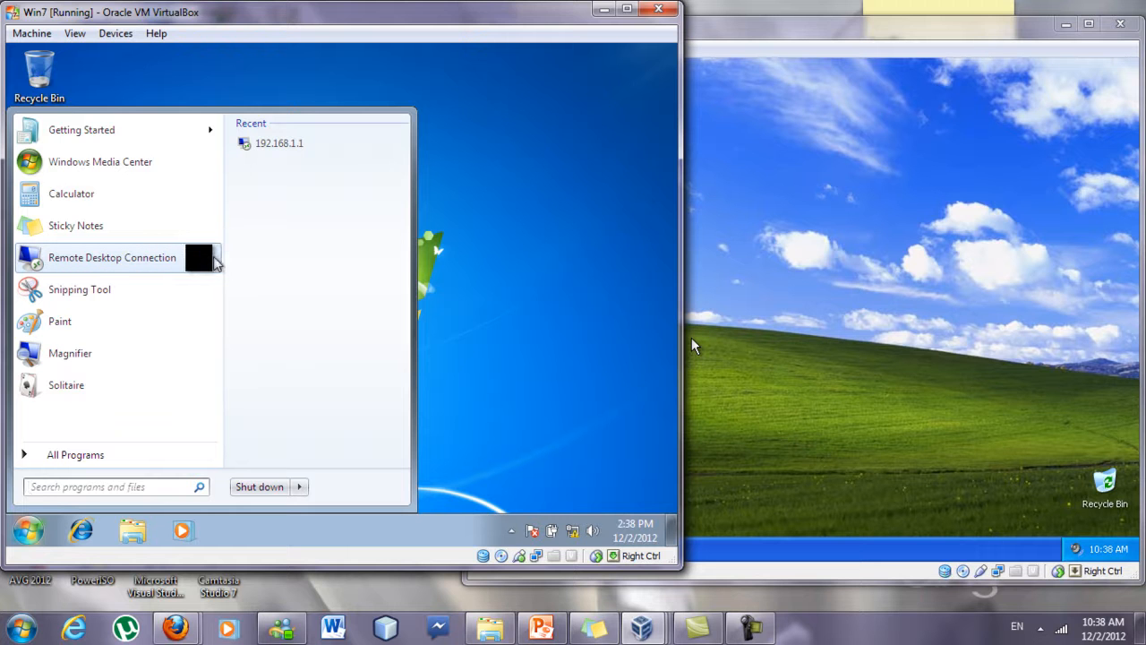
{"action": "left_click", "coordinate": [176, 257]}
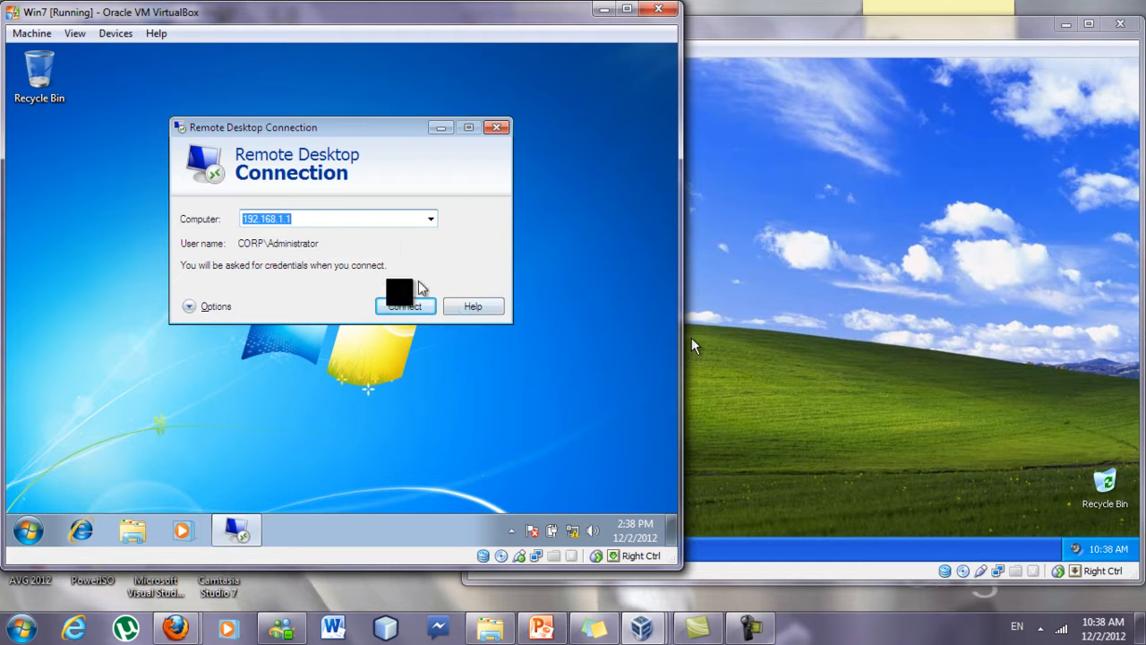
Expand the Remote Desktop Connection options and set the Experience connection speed to LAN (10 Mbps or higher)
{"action": "left_click", "coordinate": [187, 307]}
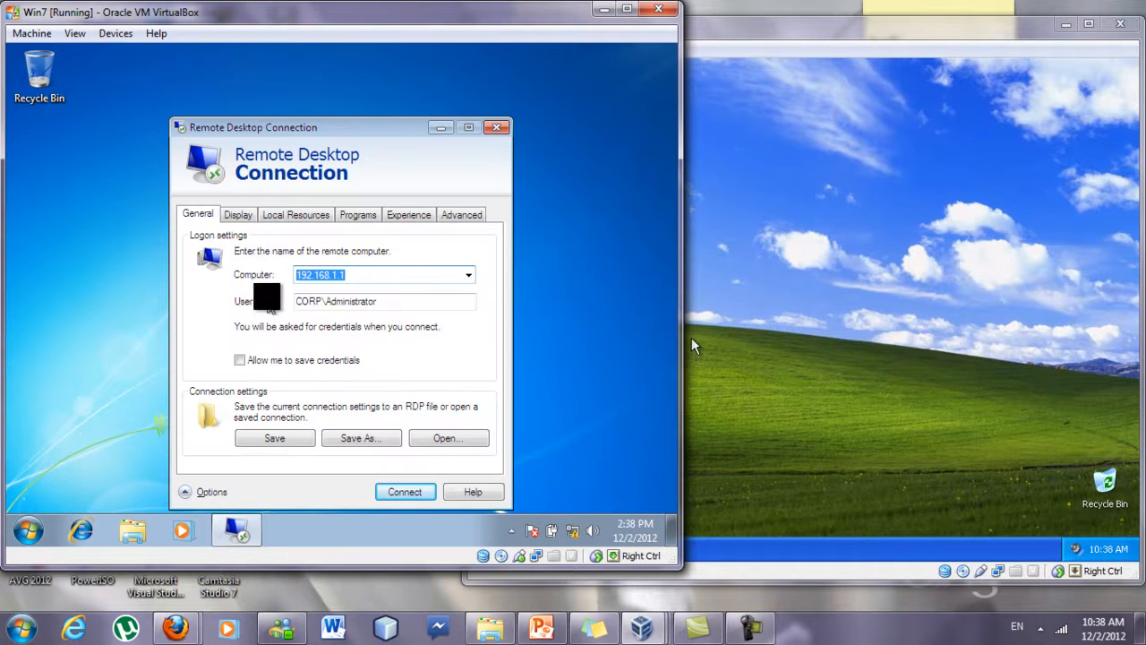
{"action": "left_click", "coordinate": [414, 217]}
{"action": "left_click", "coordinate": [256, 274]}
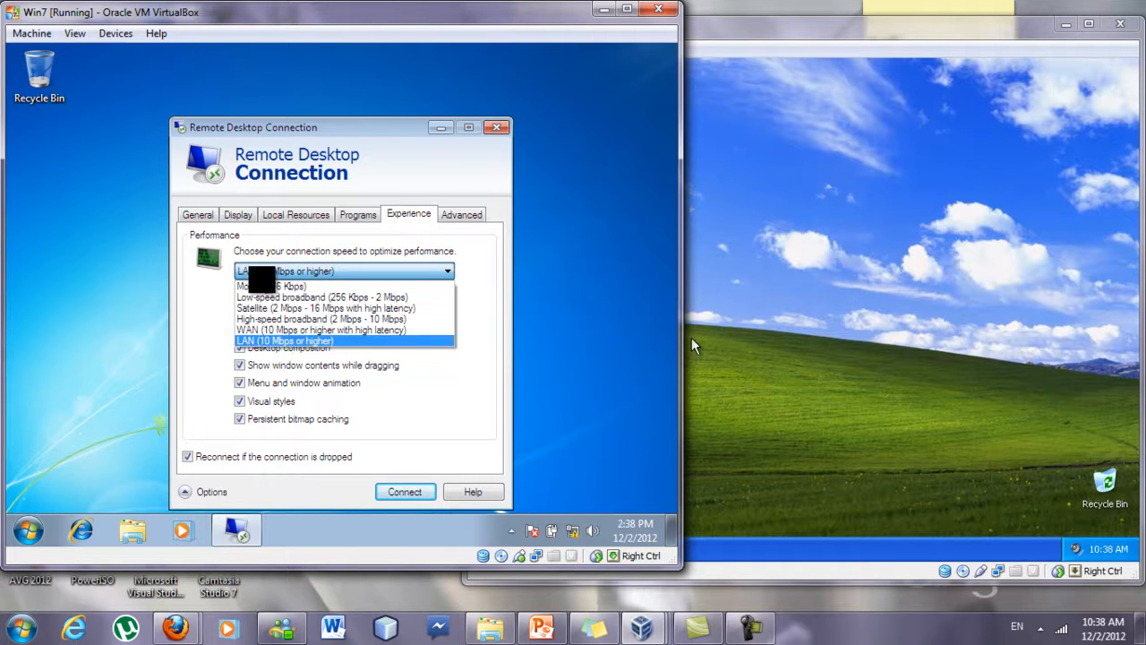
{"action": "left_click", "coordinate": [303, 339]}
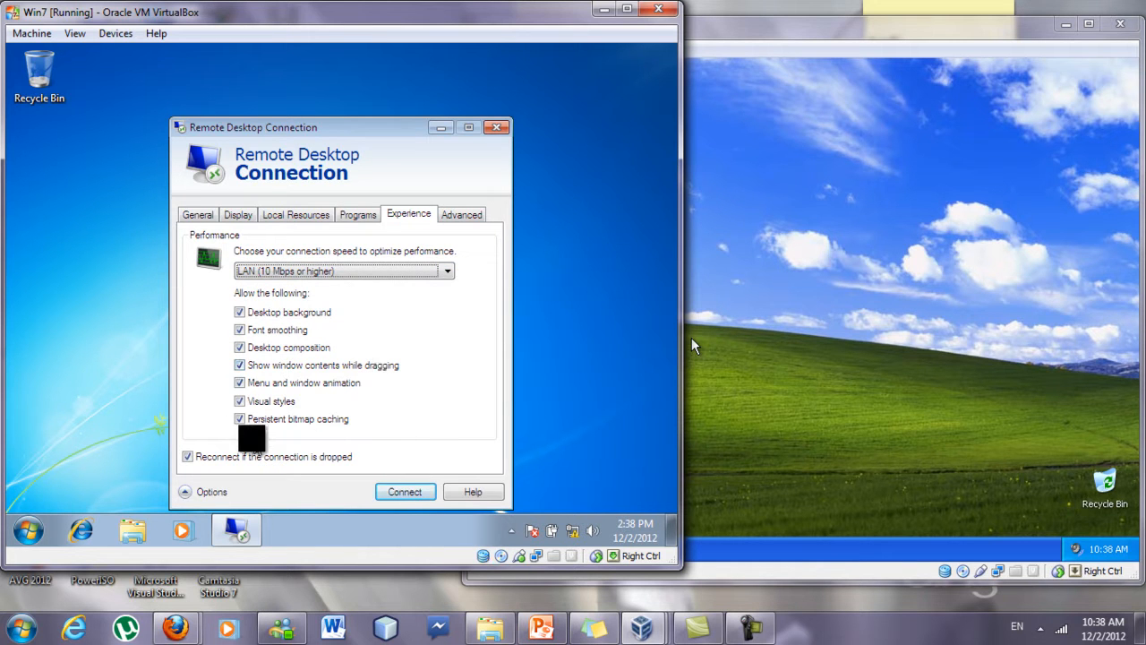
Connect to 192.168.1.1 as CORP\Administrator with the account password, and minimize the Win7 virtual machine window at the end
{"action": "left_click", "coordinate": [397, 493]}
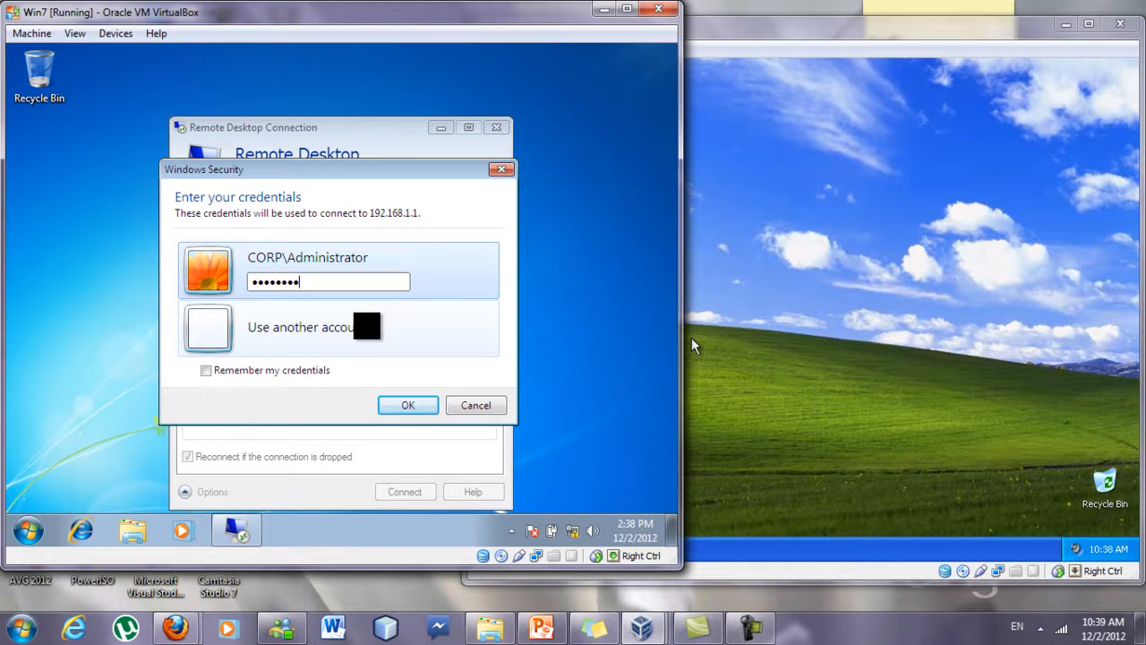
{"action": "key", "text": "Return"}
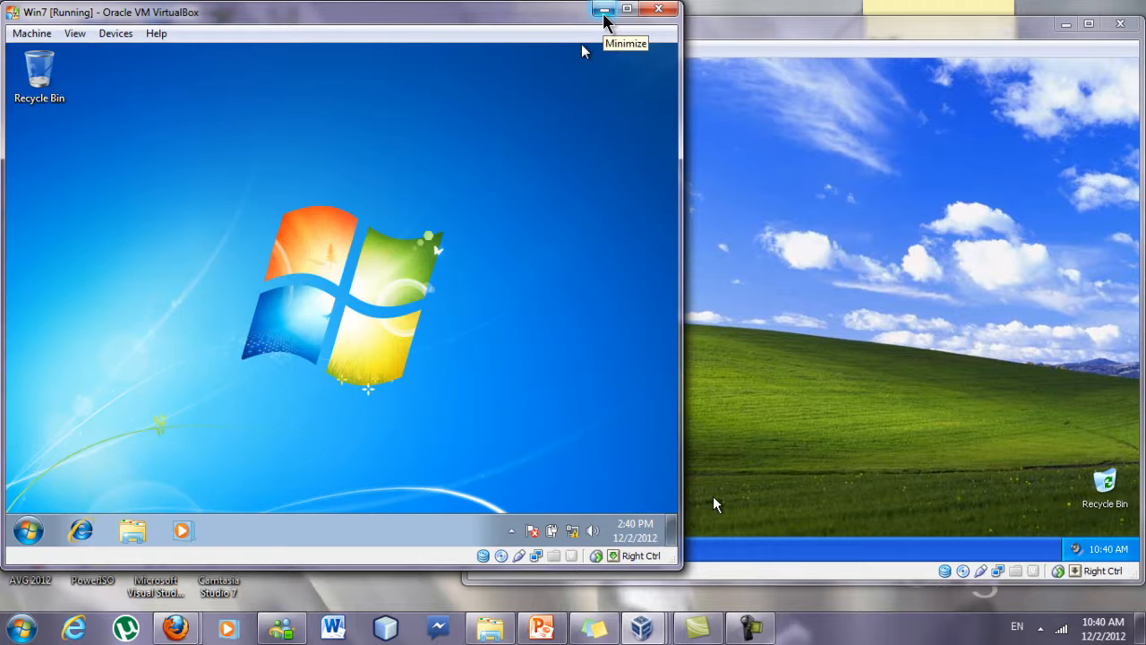
{"action": "left_click", "coordinate": [604, 10]}
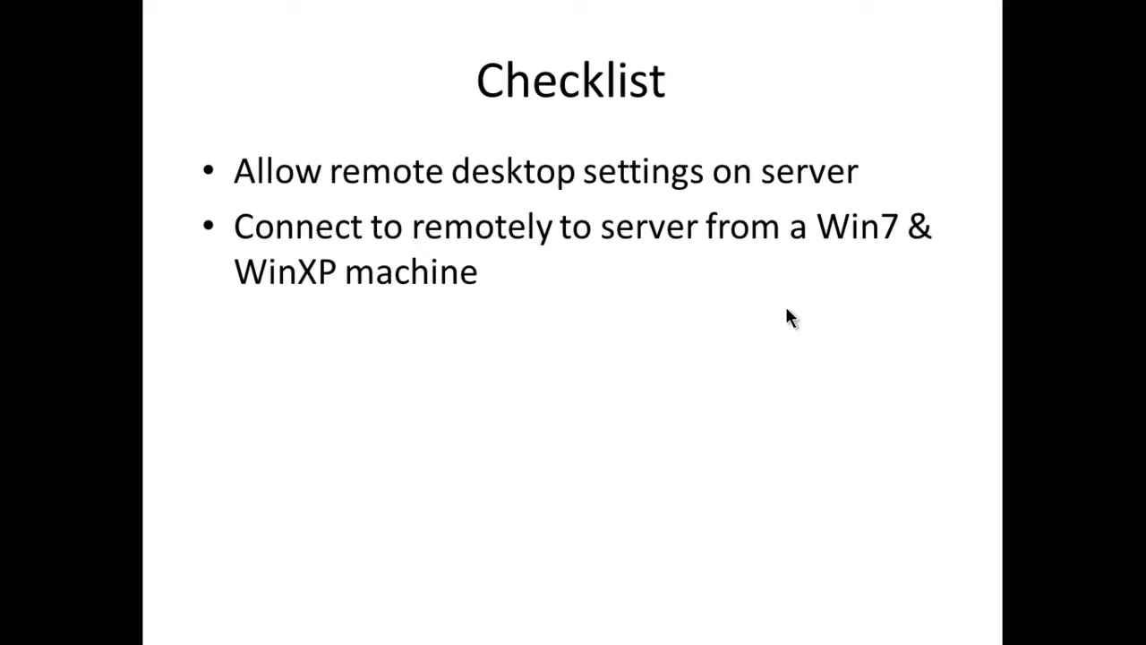
{"action": "left_click", "coordinate": [788, 310]}
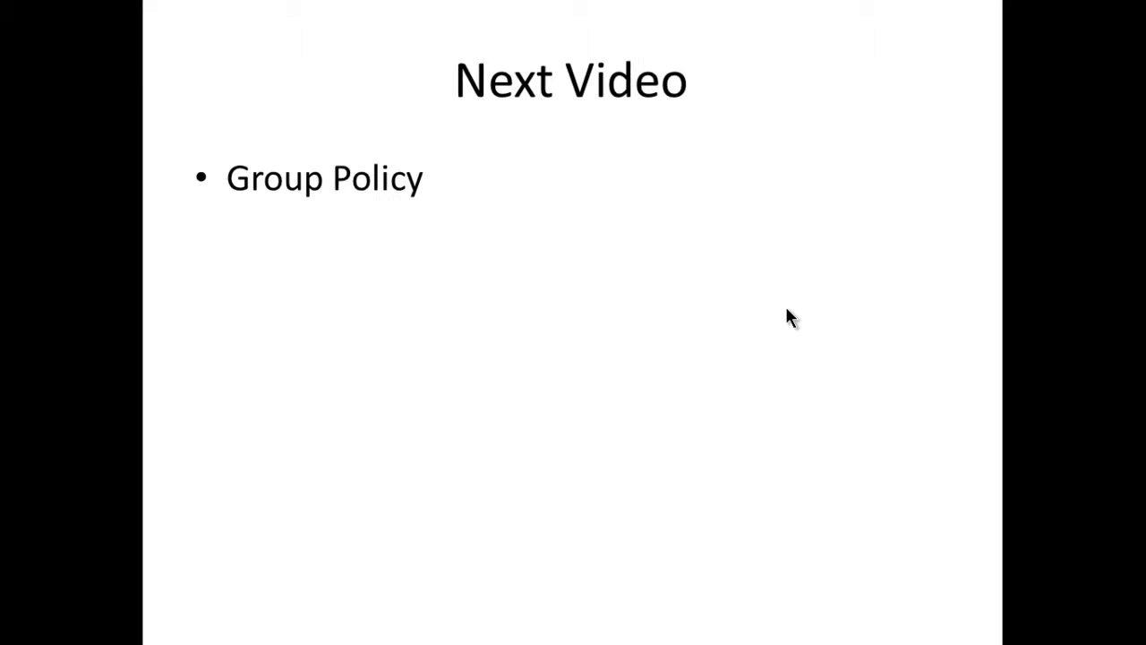